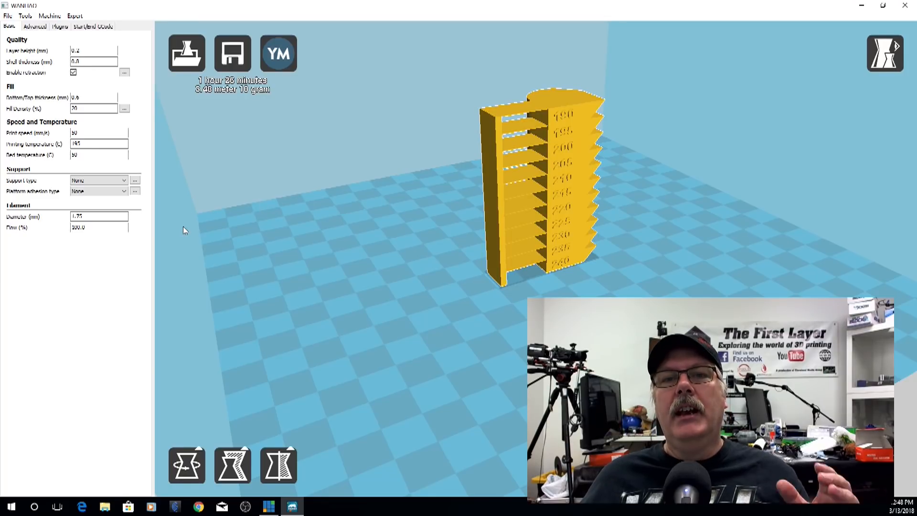
left_click(74, 18)
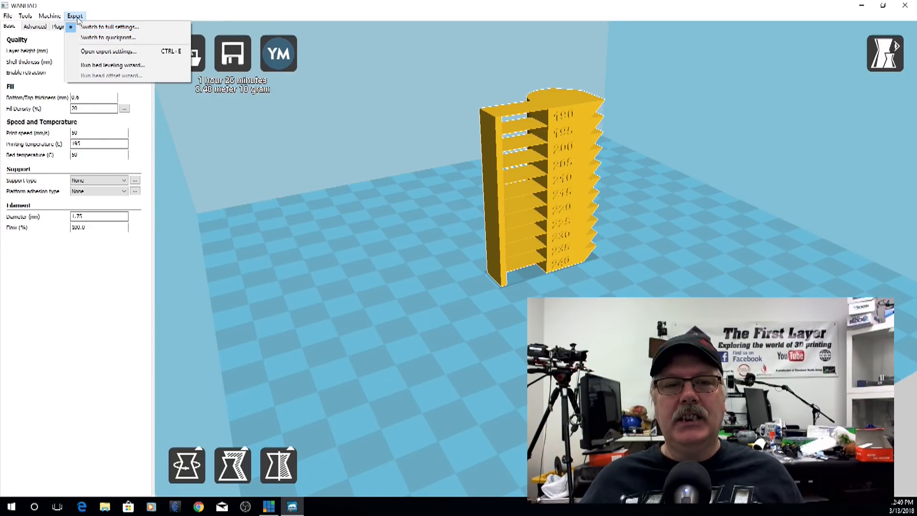
left_click(126, 270)
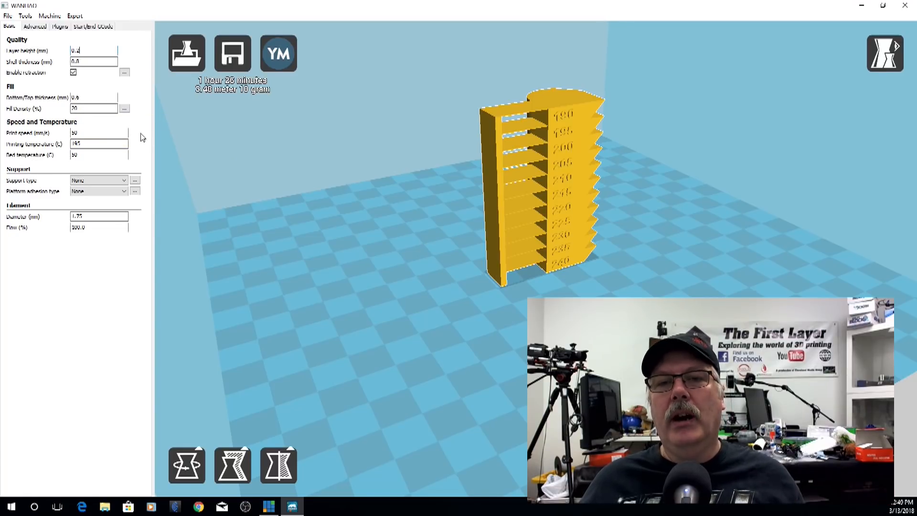
Step: Set the fill density to 0% so the temperature tower prints without infill
double_click(96, 108)
type("0")
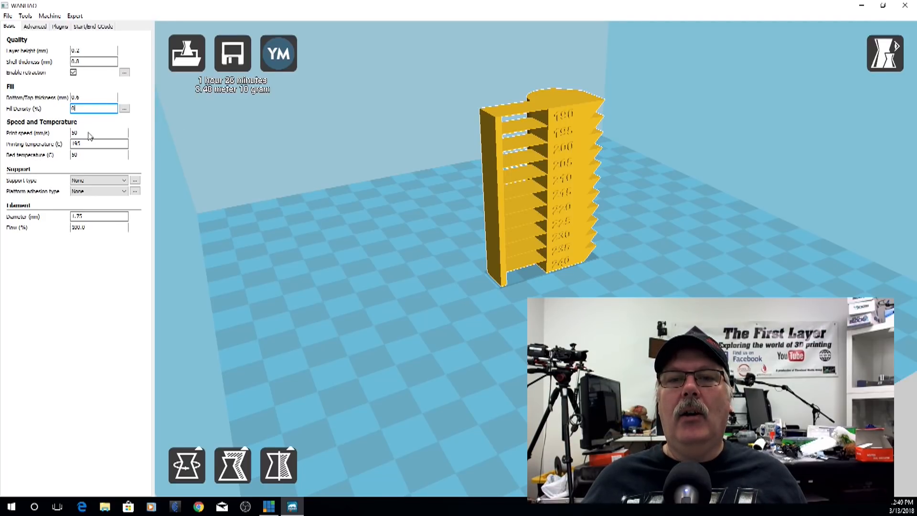
left_click(124, 109)
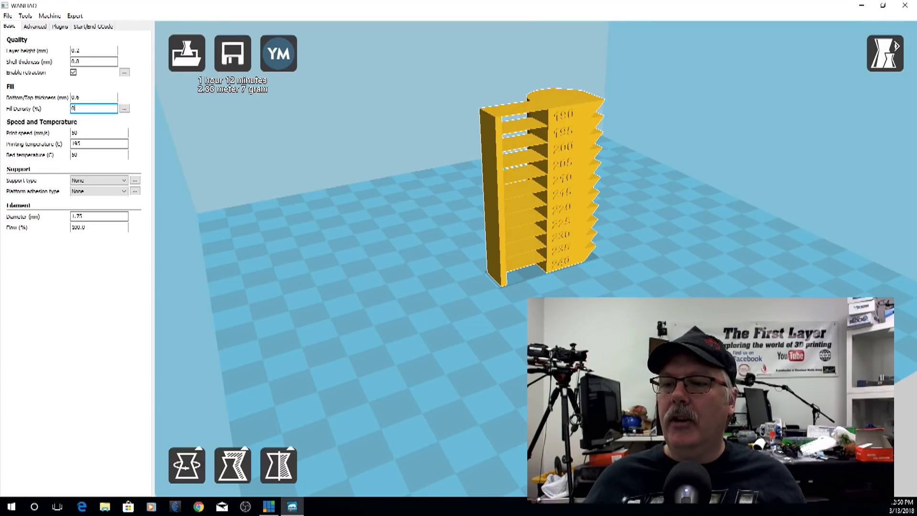
left_click(532, 287)
right_click_drag(598, 293, 522, 291)
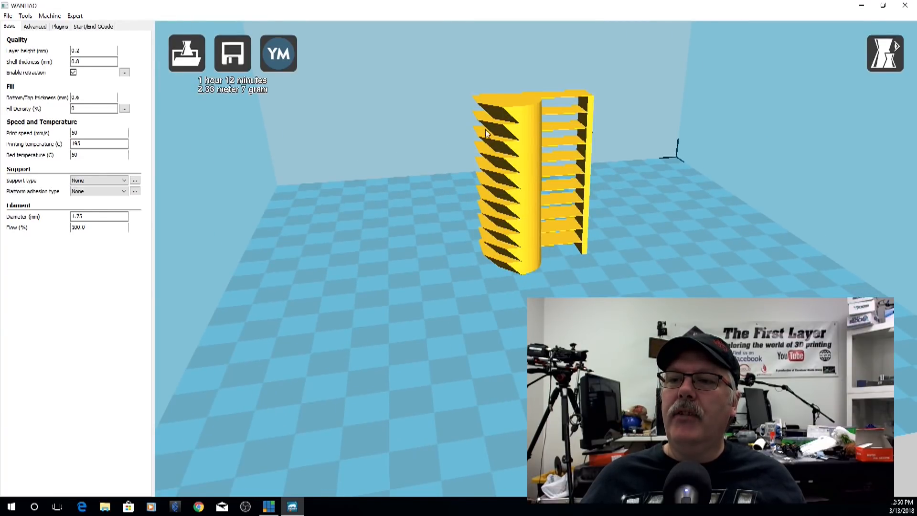
right_click_drag(487, 296, 574, 295)
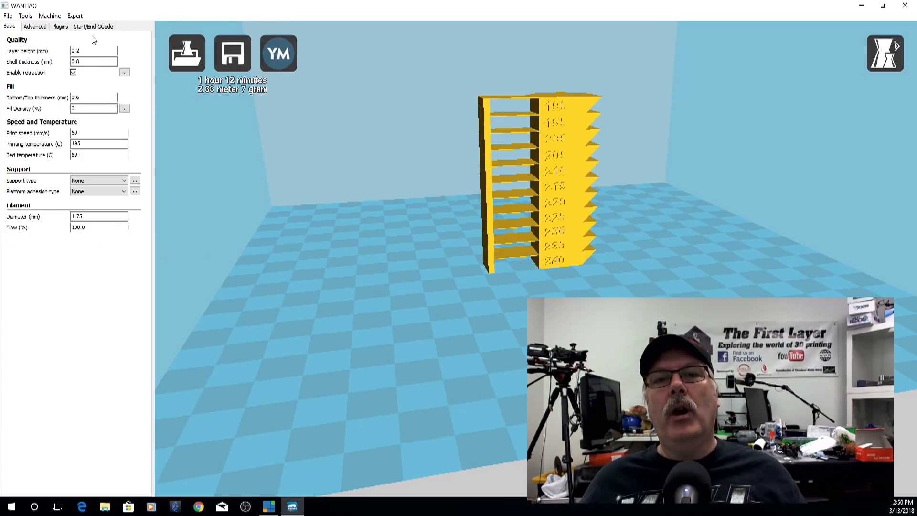
Step: Enable the Tweak At Z 4.0.2 plugin at 5.0 mm height, with extruder 1 temperature 235 °C and fan speed 255
left_click(61, 28)
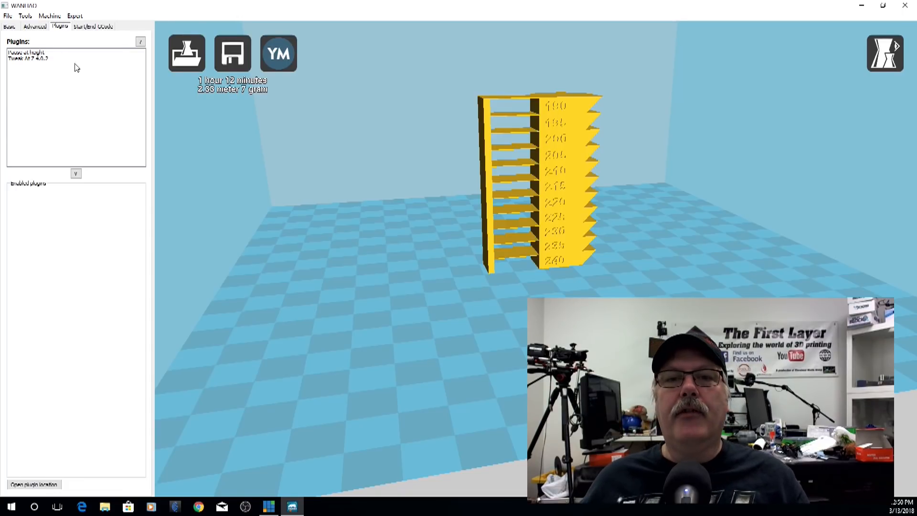
left_click(39, 59)
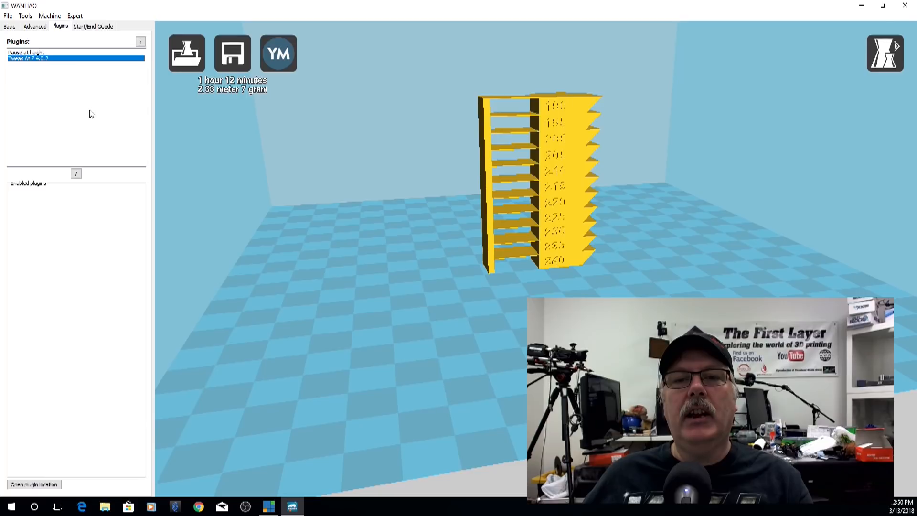
left_click(76, 174)
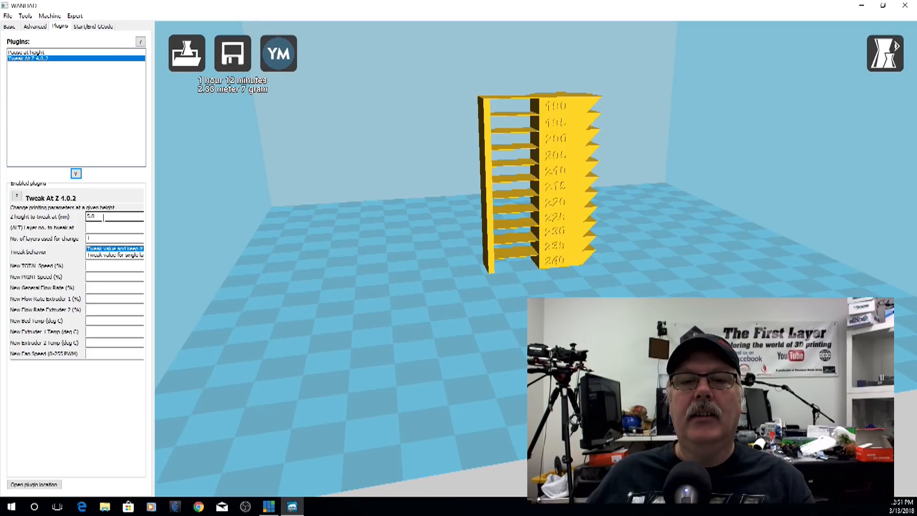
left_click(97, 237)
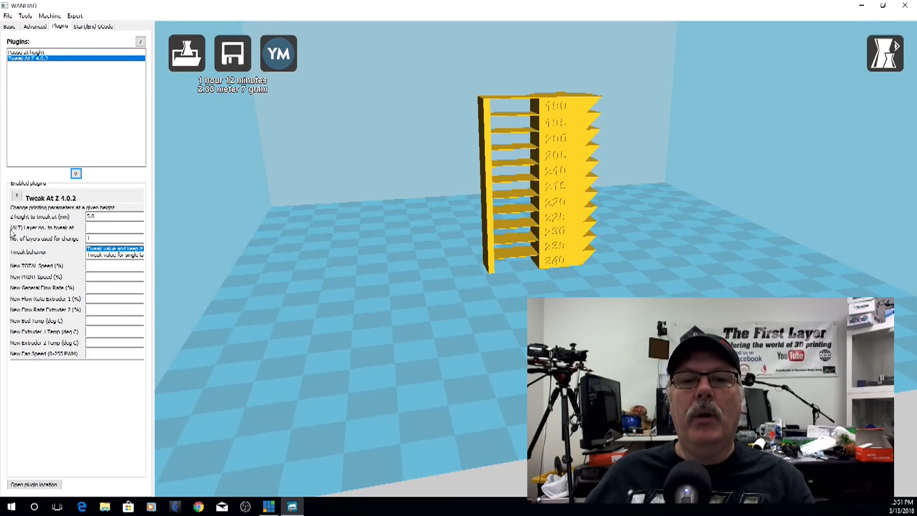
left_click(96, 237)
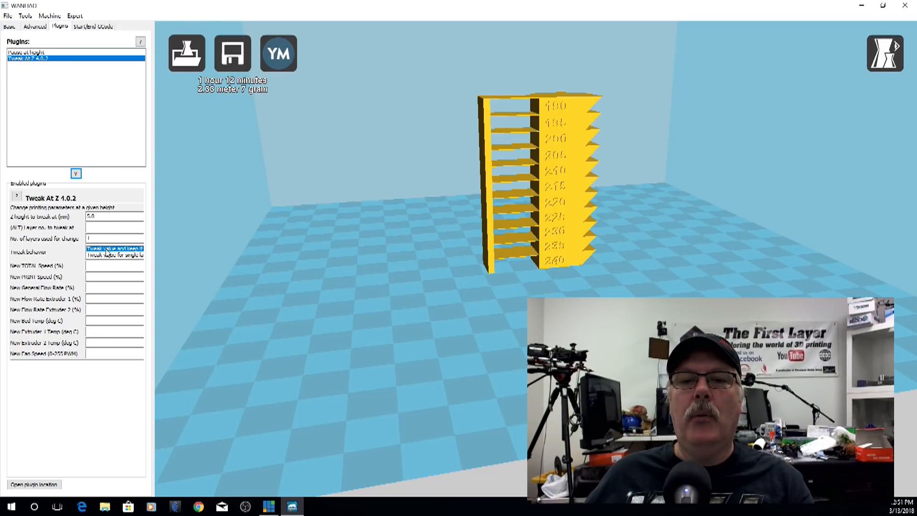
left_click_drag(152, 251, 235, 257)
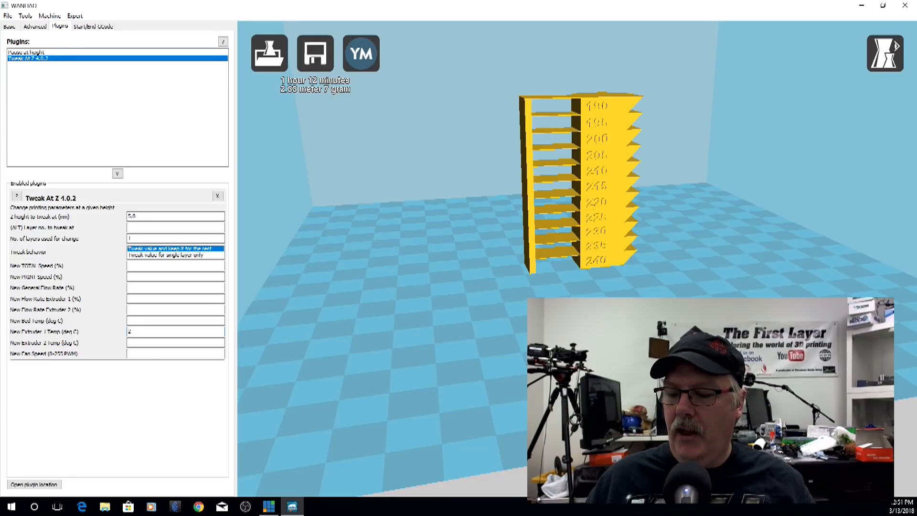
type("35")
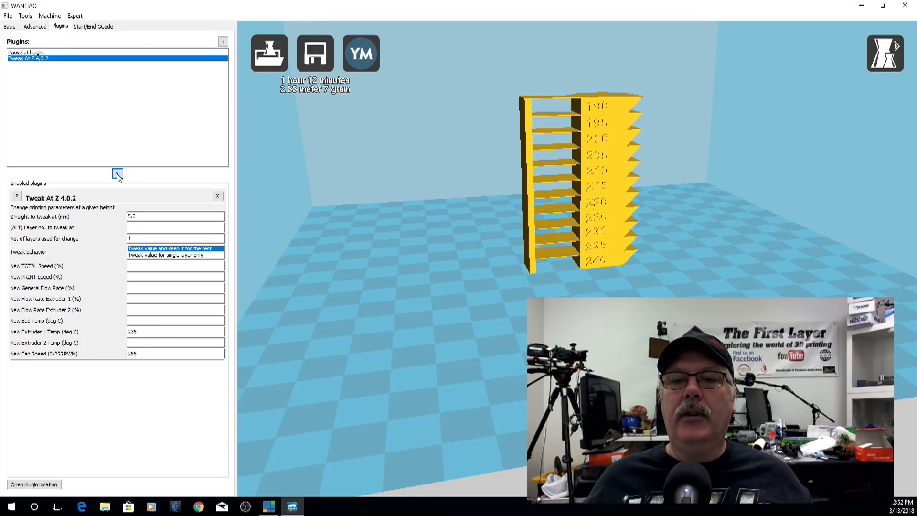
Step: Add a second Tweak At Z entry at 10 mm height, with extruder 1 temperature 230 °C and fan speed 255
left_click(117, 174)
left_click_drag(138, 331, 97, 332)
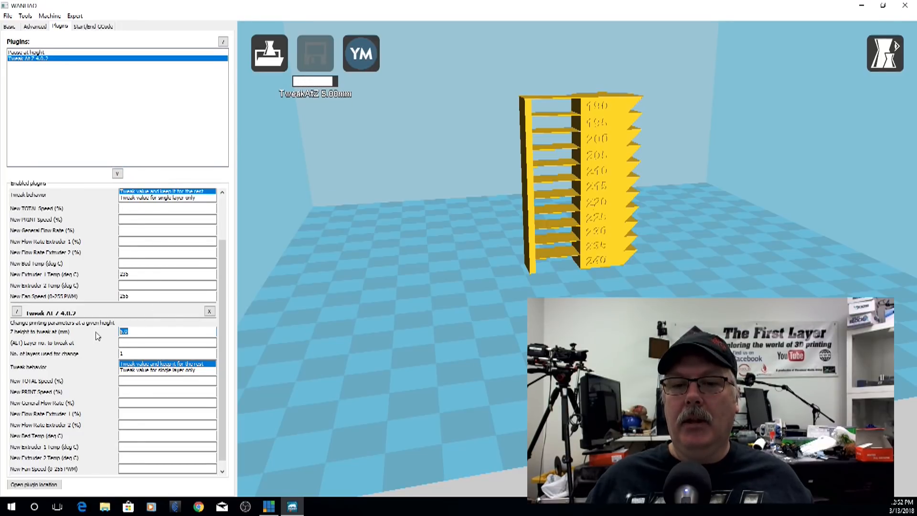
type("10")
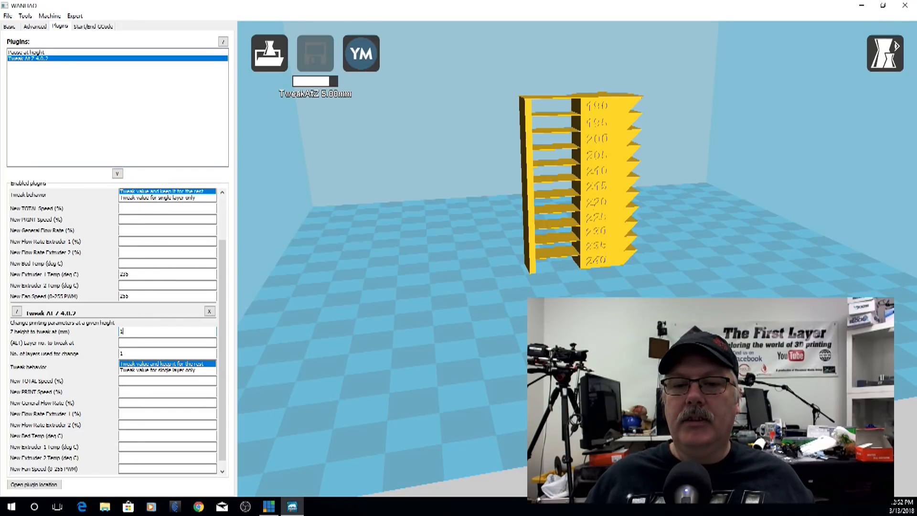
left_click(130, 449)
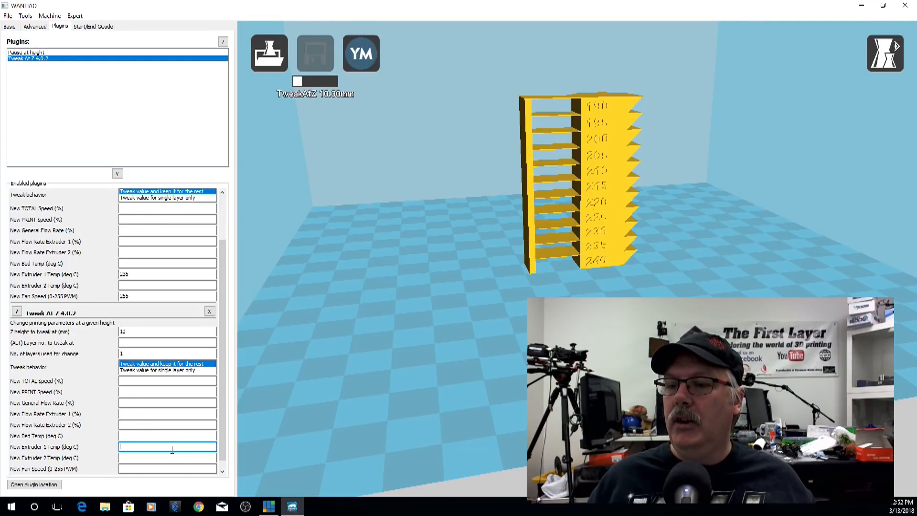
type("230")
left_click(135, 469)
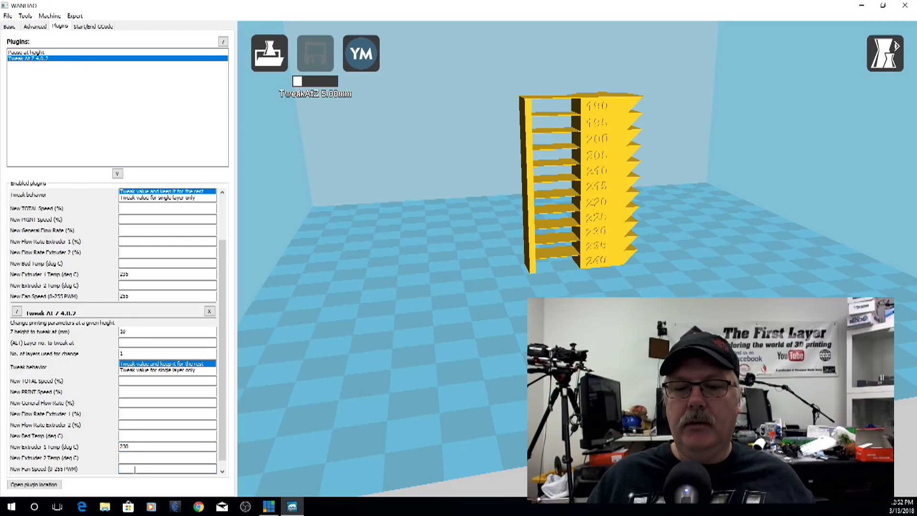
type("255")
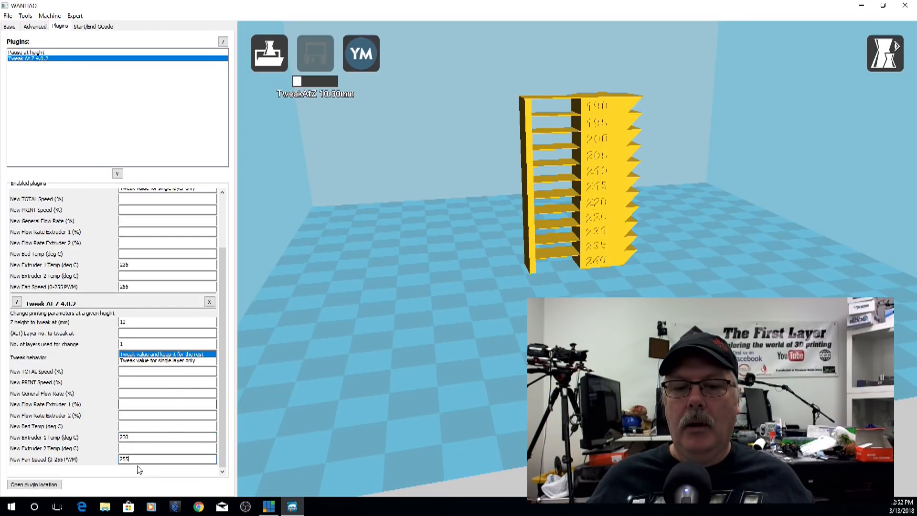
Step: Add a third Tweak At Z entry at 15 mm height, with extruder 1 temperature 225 °C and fan speed 255
left_click(117, 174)
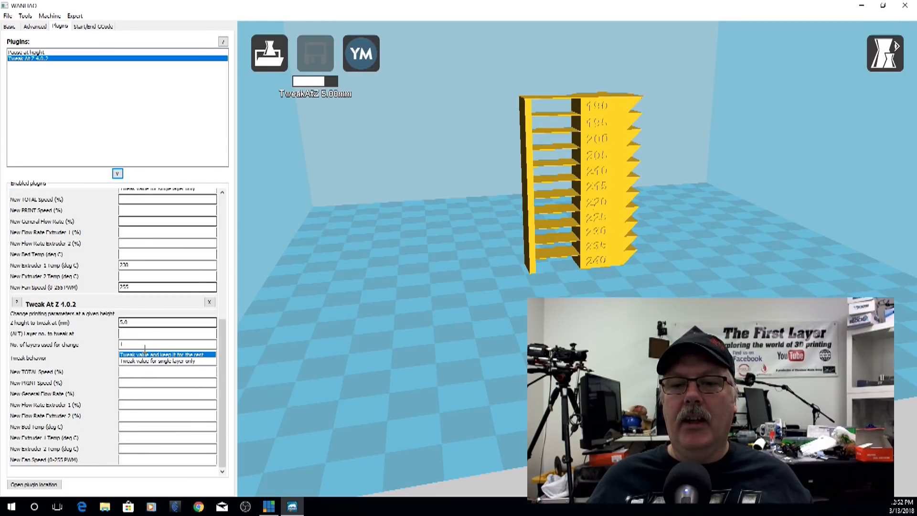
left_click_drag(139, 321, 88, 318)
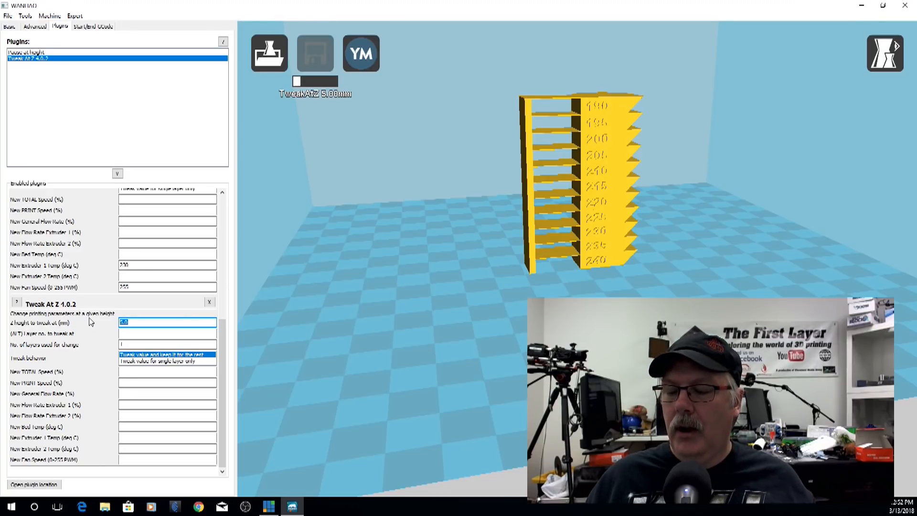
key("BackSpace")
type("15")
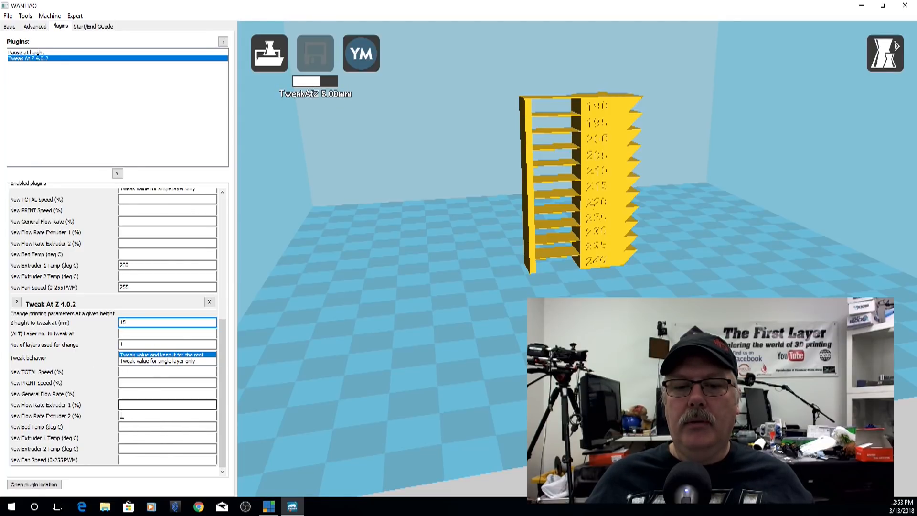
left_click(146, 437)
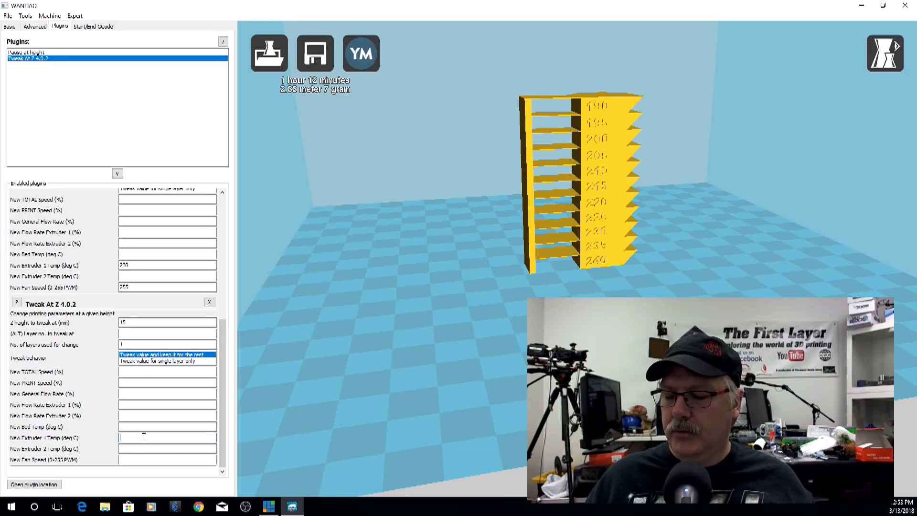
type("5")
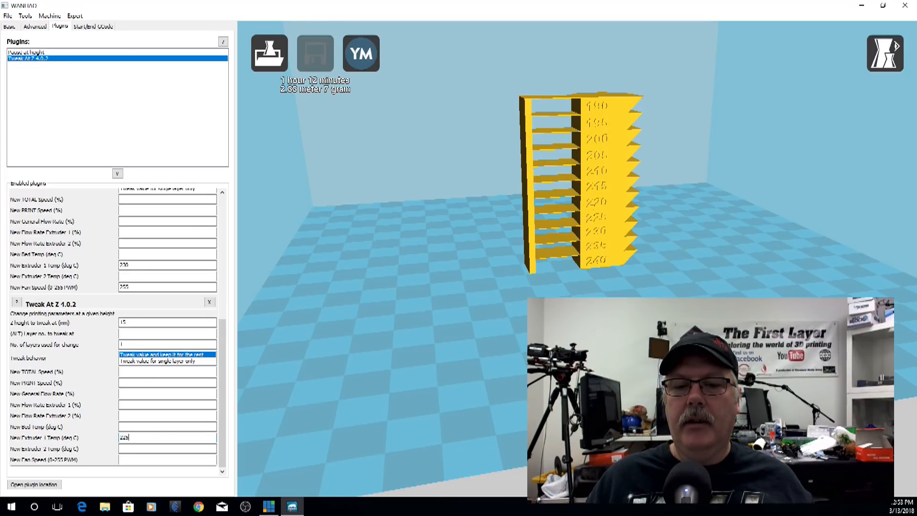
left_click(122, 459)
type("255")
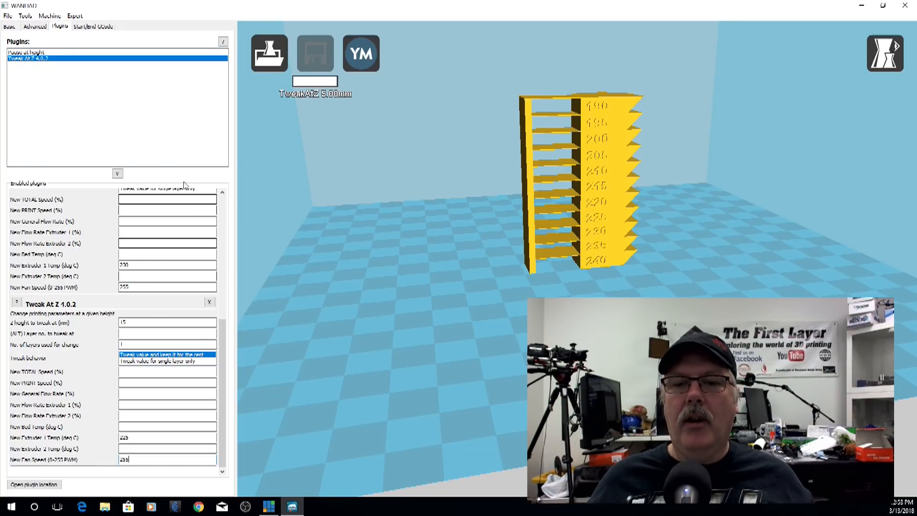
Step: Add a fourth Tweak At Z entry at 20 mm height, with extruder 1 temperature 220 °C and fan speed 255
left_click(117, 174)
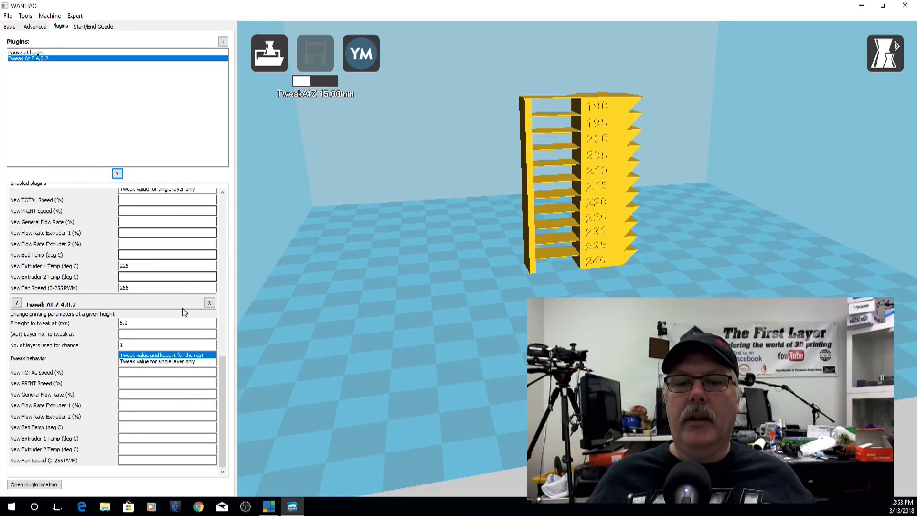
scroll(138, 324, "up", 3)
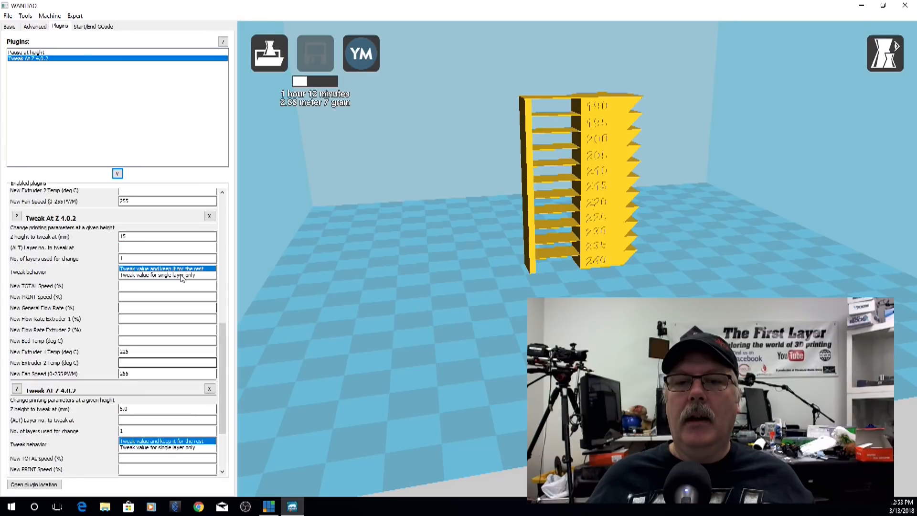
left_click_drag(135, 409, 96, 406)
type("20")
left_click(123, 439)
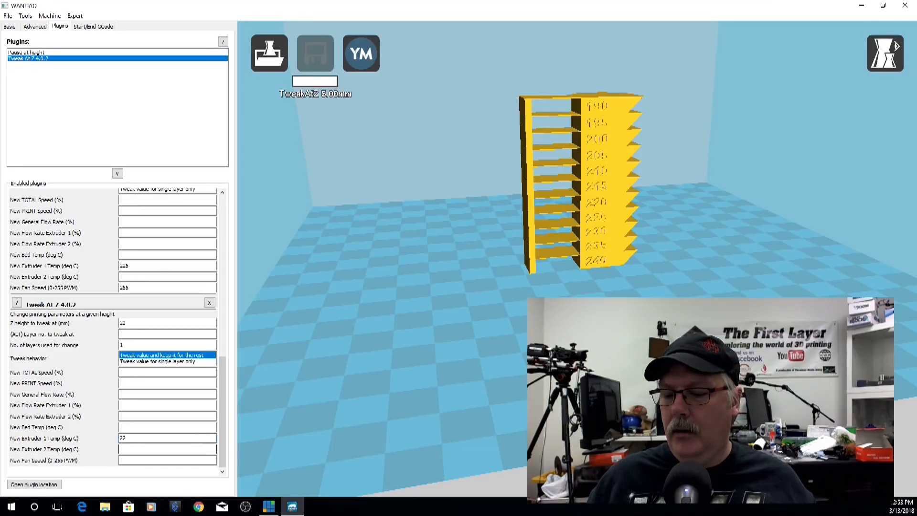
type("0")
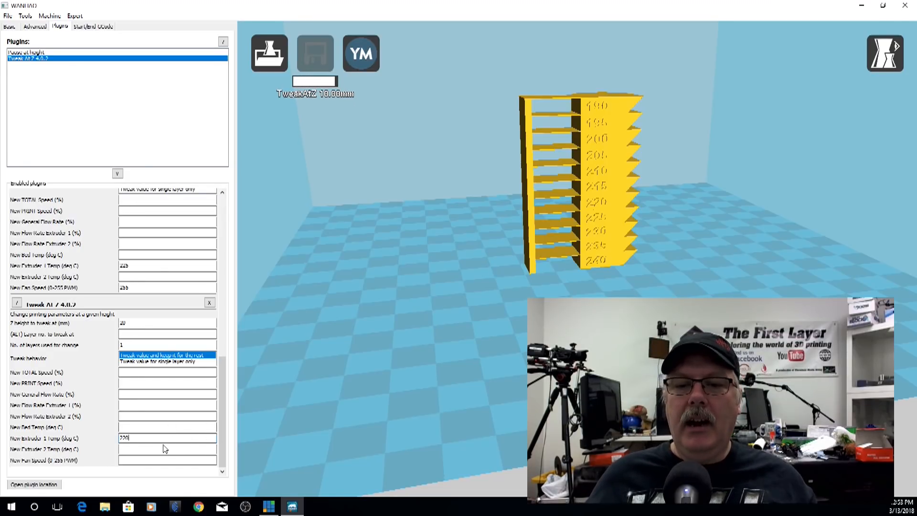
left_click(126, 460)
left_click(126, 459)
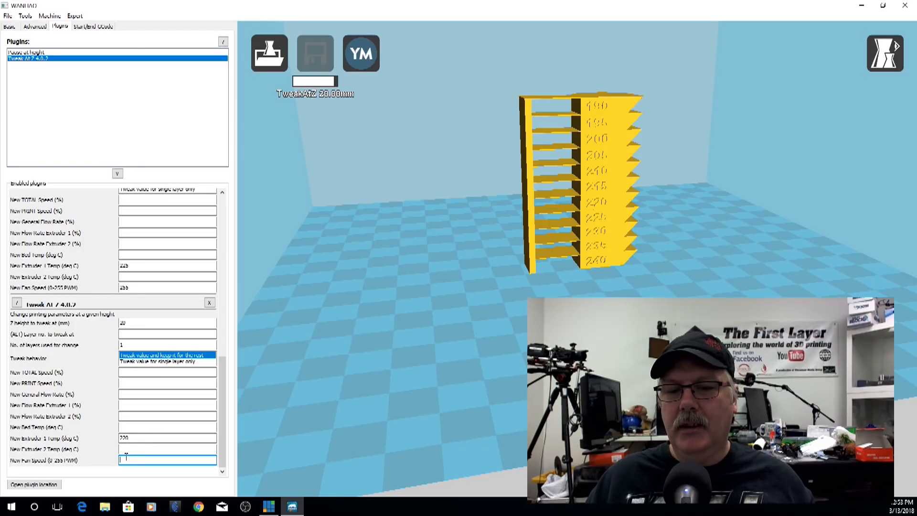
type("225")
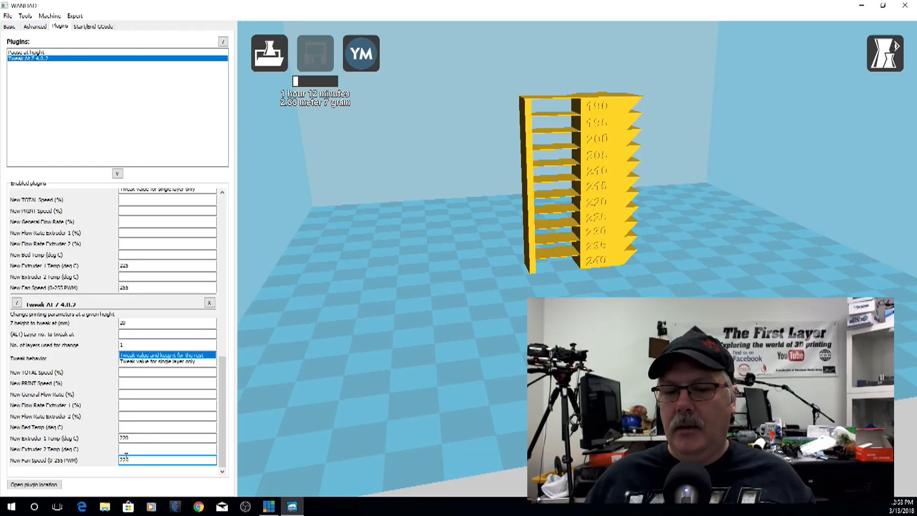
key("BackSpace")
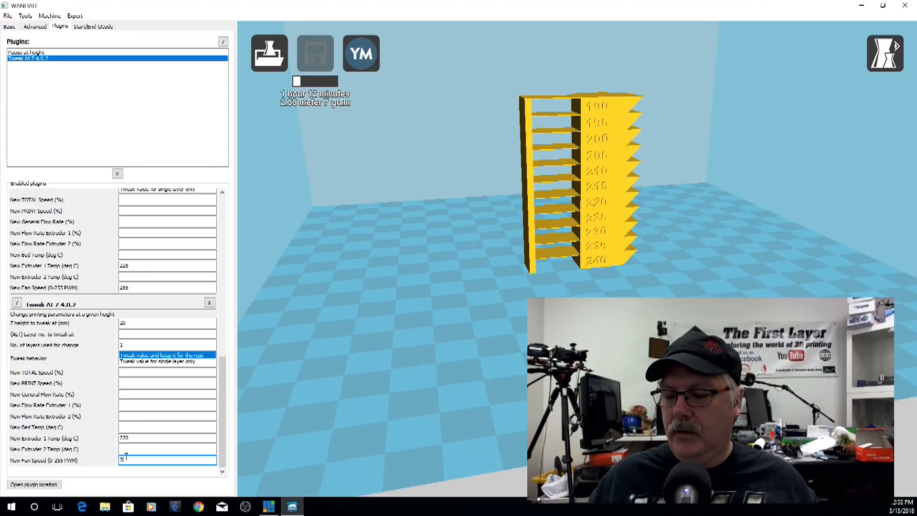
type("55")
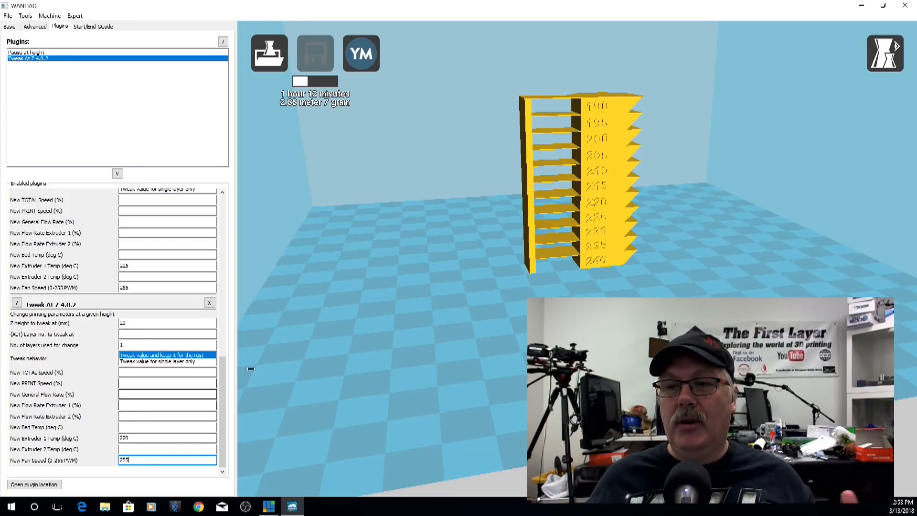
Step: Add a fifth Tweak At Z entry at 25 mm height, with extruder 1 temperature 215 °C and fan speed 255
left_click(118, 174)
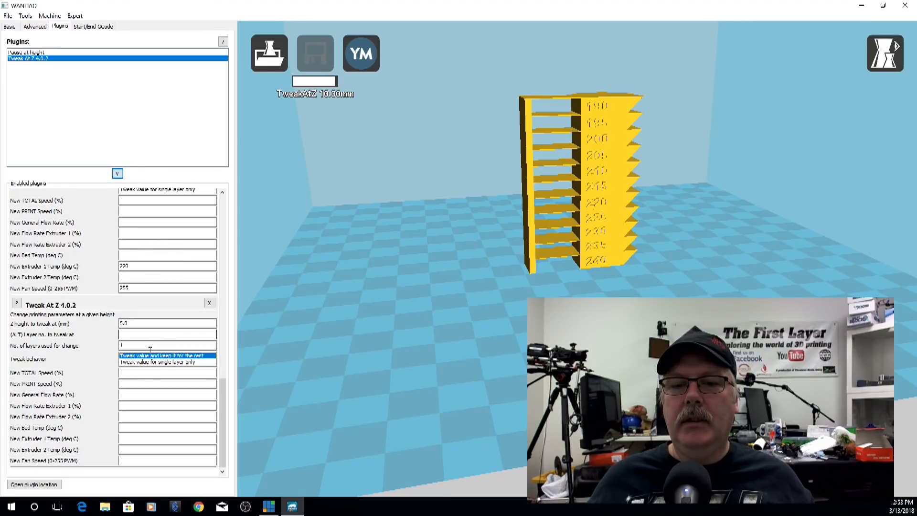
type("25")
left_click(131, 438)
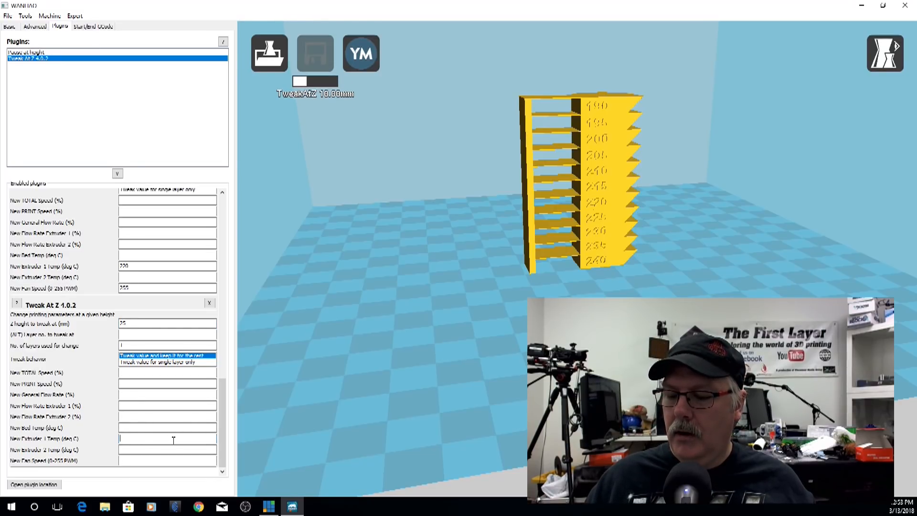
type("215")
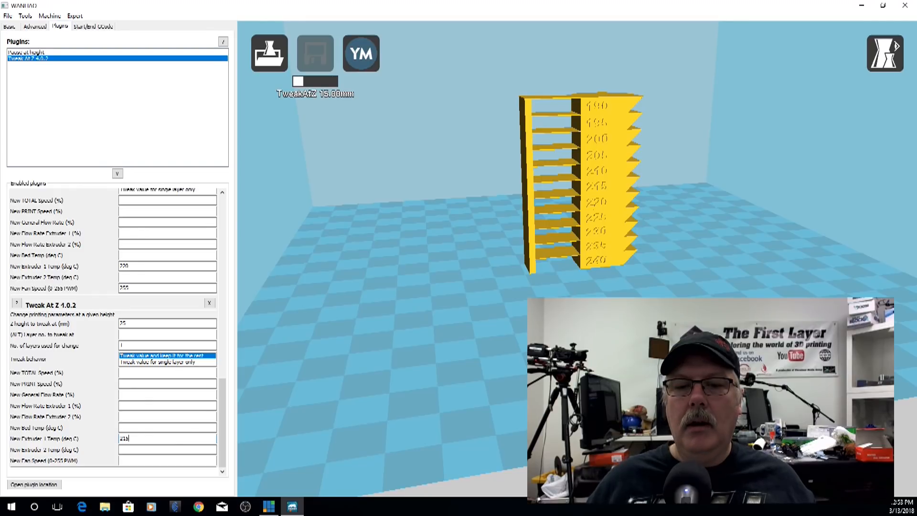
left_click(139, 461)
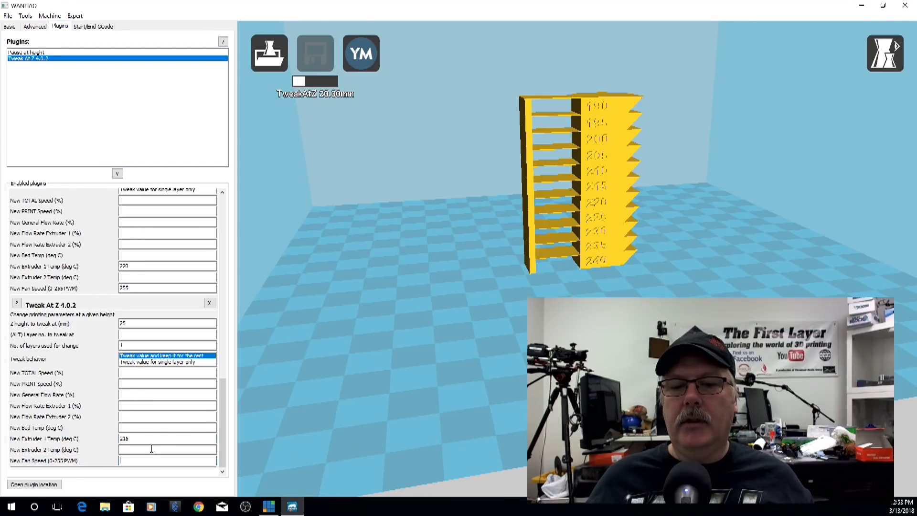
type("255")
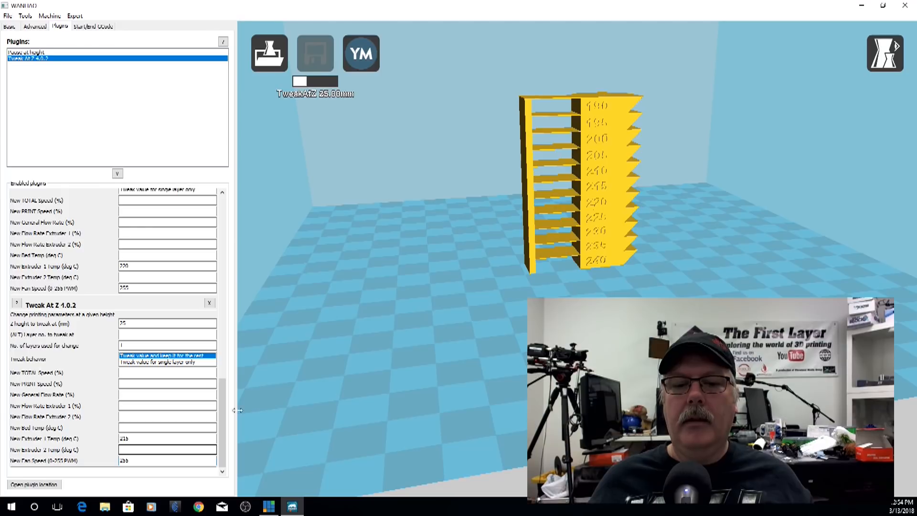
Step: Add a sixth Tweak At Z entry at 30 mm height, with extruder 1 temperature 210 °C and fan speed 255
left_click(117, 174)
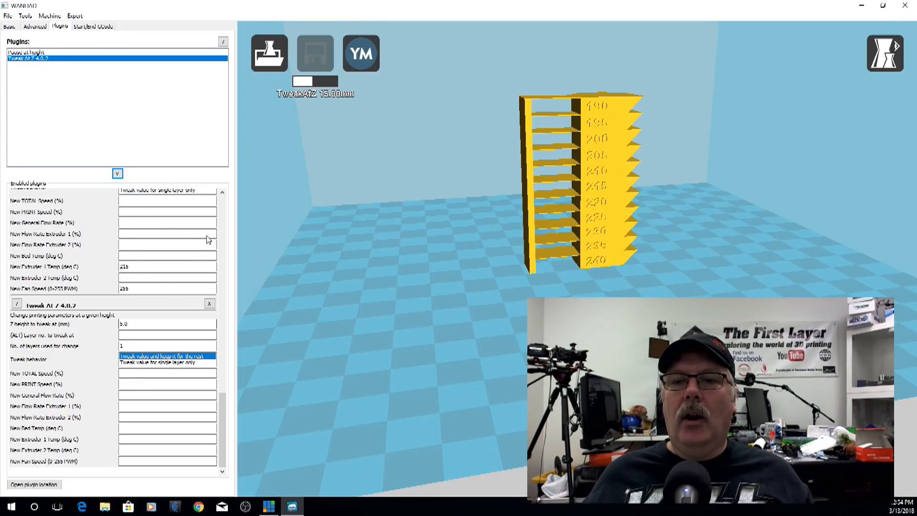
scroll(208, 239, "up", 2)
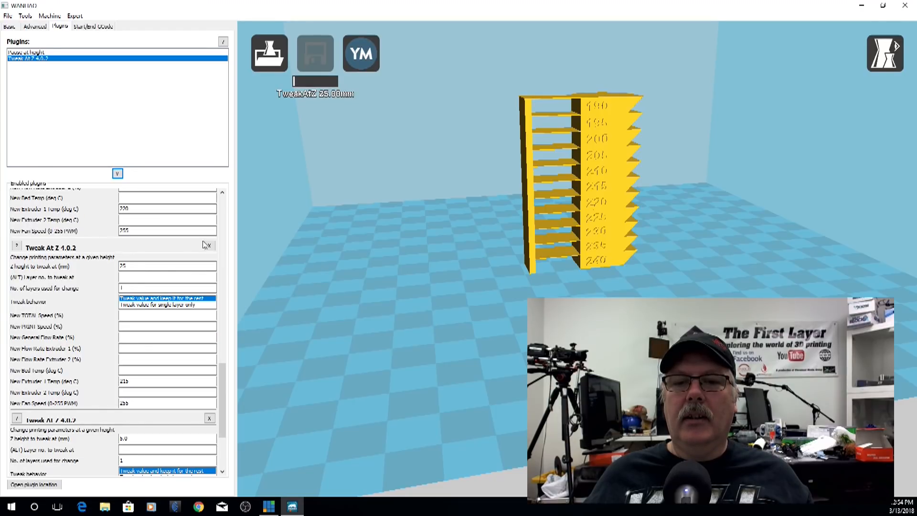
scroll(203, 241, "down", 1)
left_click_drag(137, 380, 17, 397)
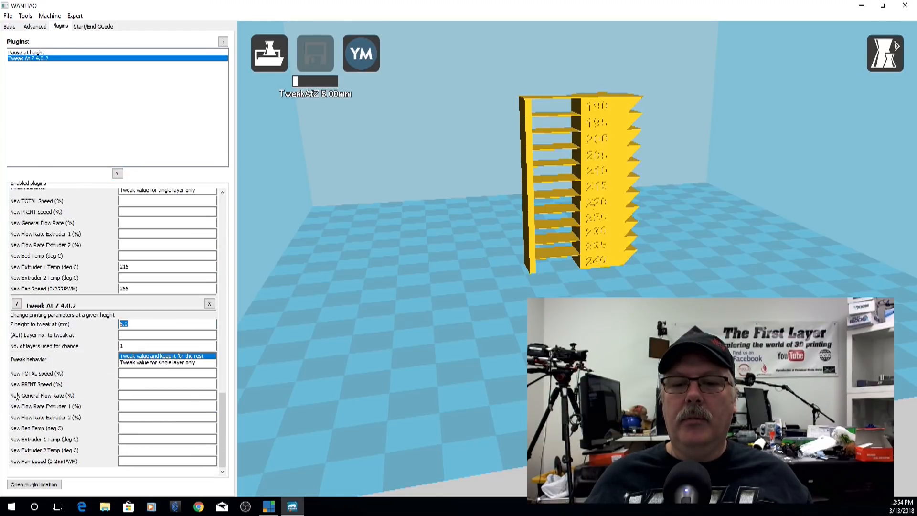
type("30")
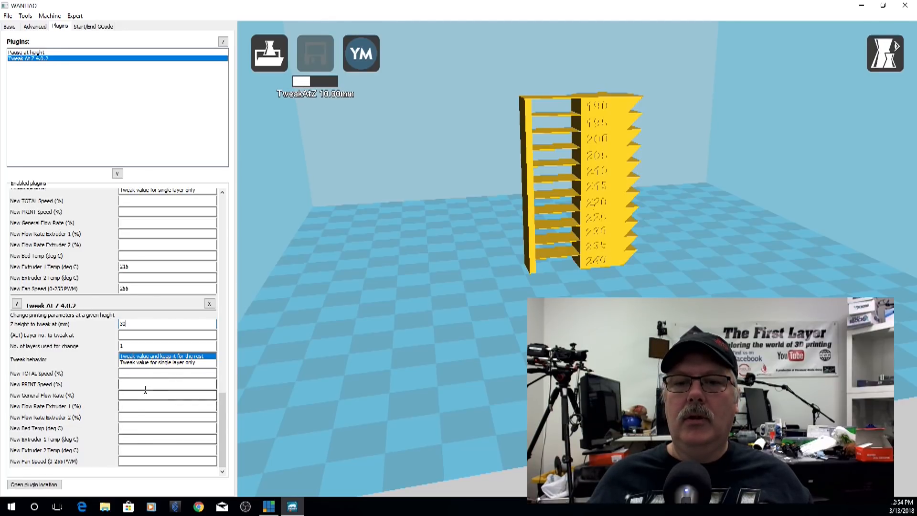
left_click(128, 439)
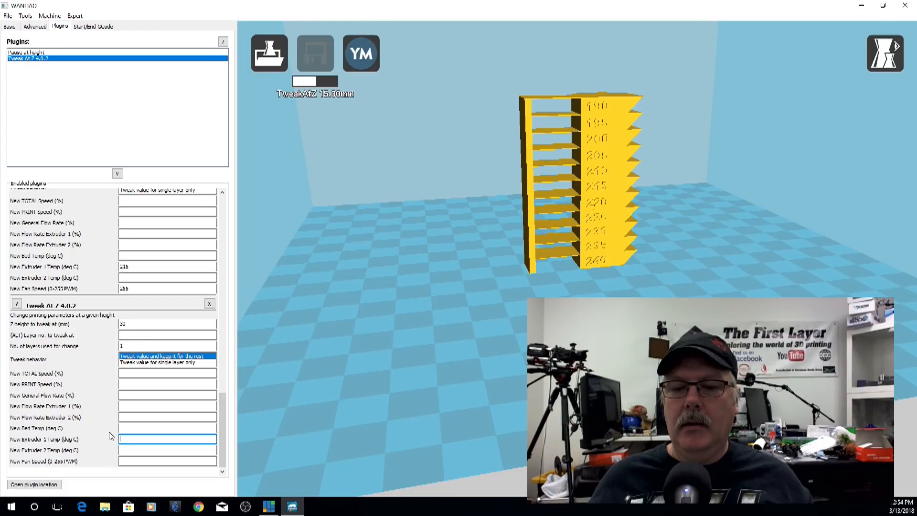
type("210")
left_click(139, 461)
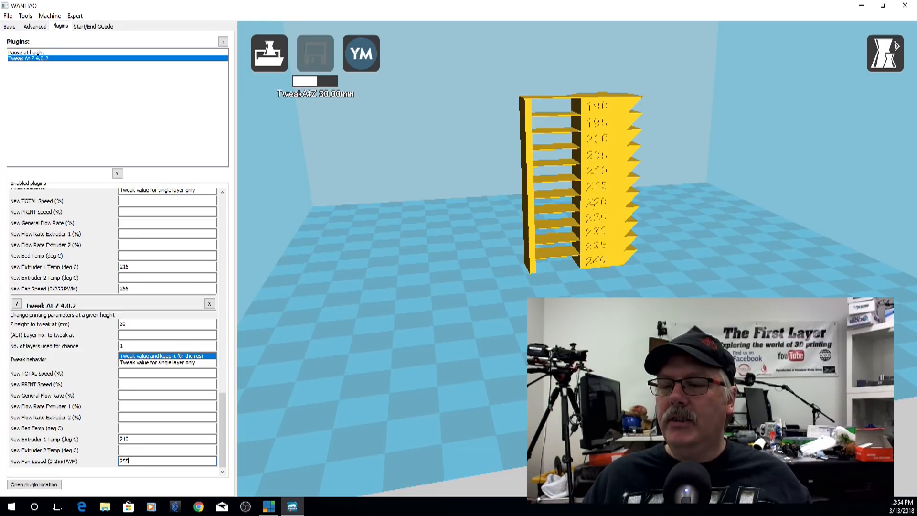
left_click(180, 418)
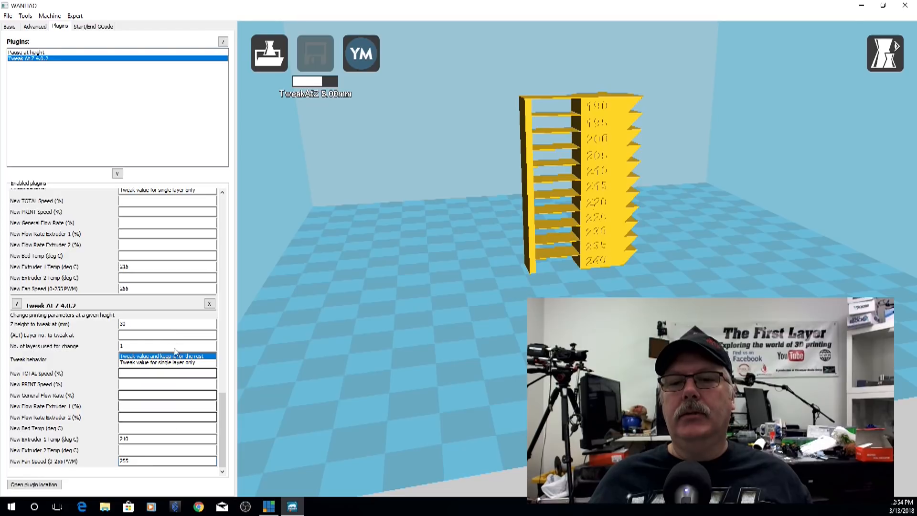
Step: Add a seventh Tweak At Z entry at 35 mm height, with extruder 1 temperature 205 °C and fan speed 255
left_click(118, 174)
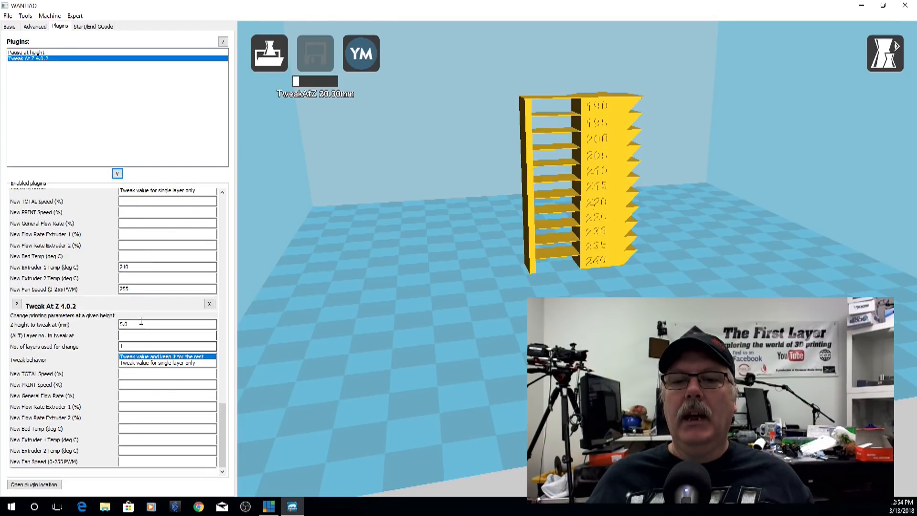
scroll(158, 301, "up", 3)
scroll(158, 301, "down", 1)
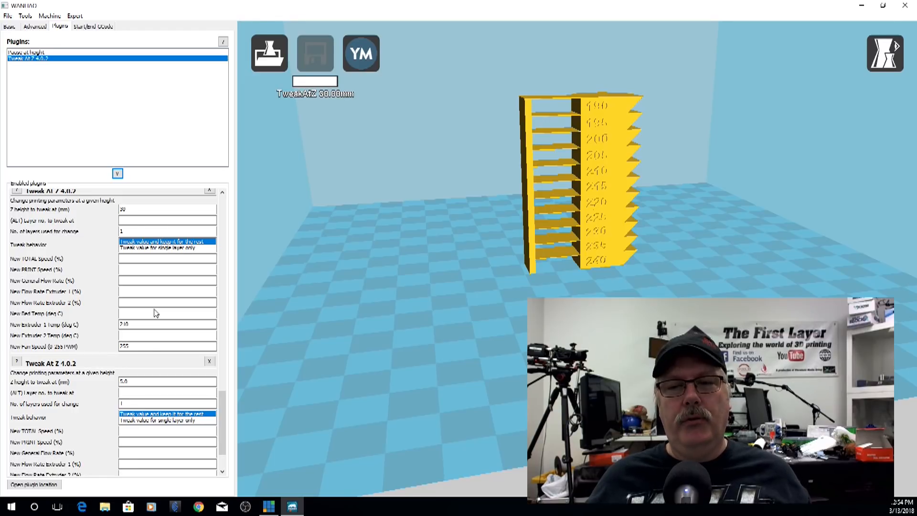
double_click(125, 381)
scroll(86, 373, "down", 2)
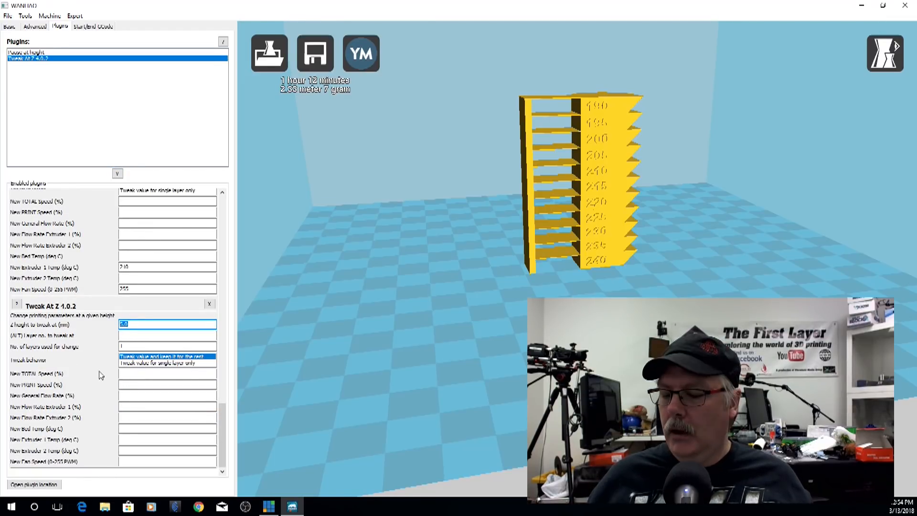
type("35")
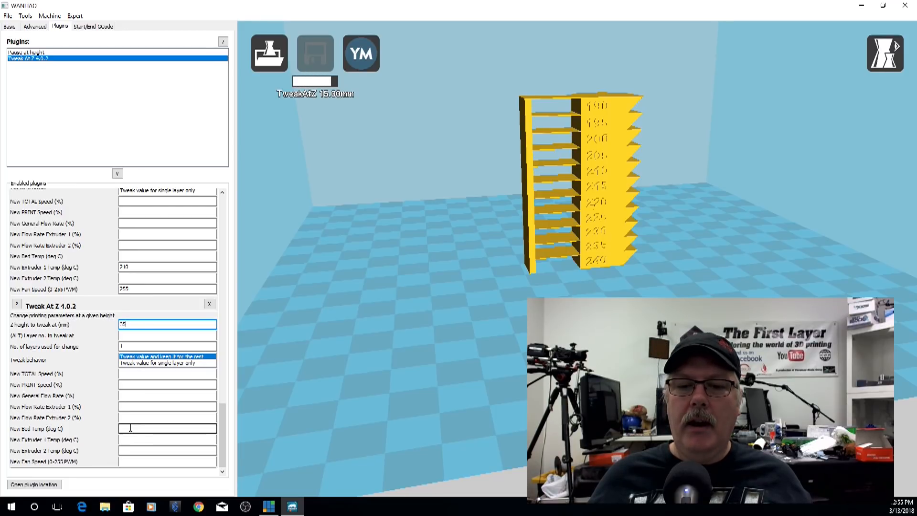
left_click(129, 439)
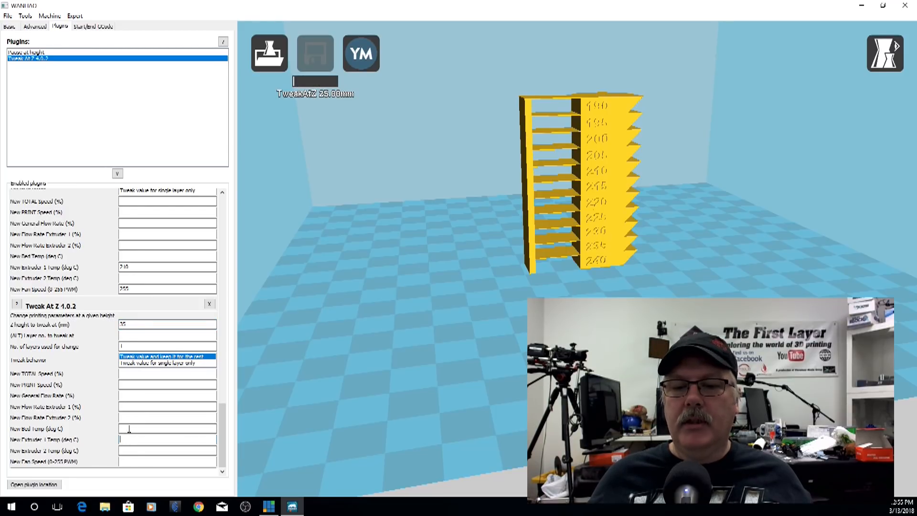
type("205")
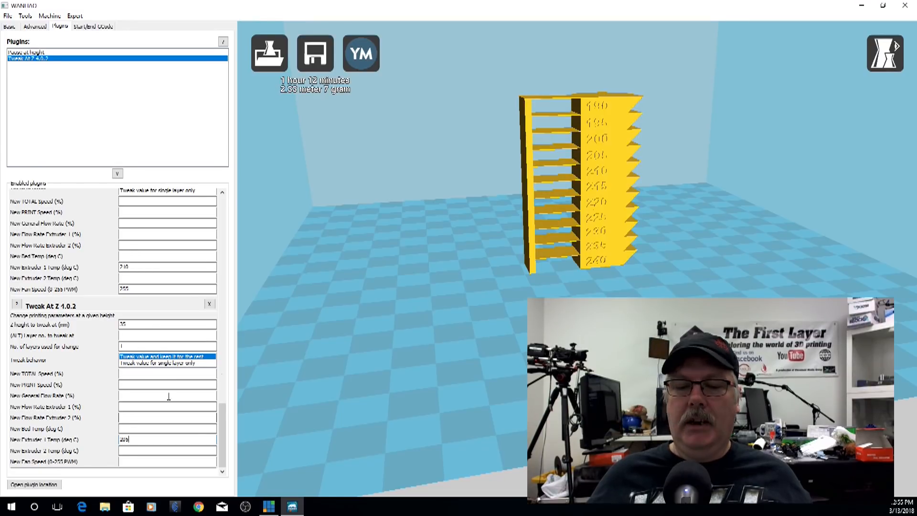
left_click(120, 461)
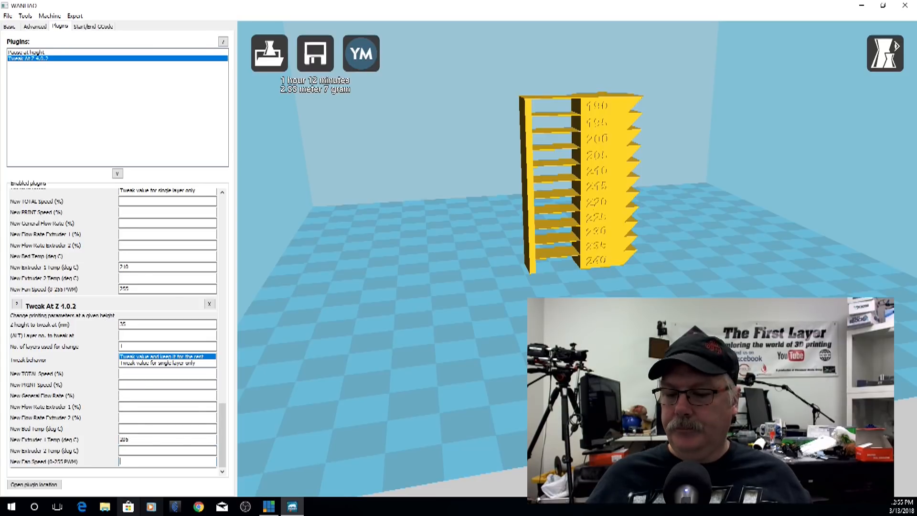
type("255")
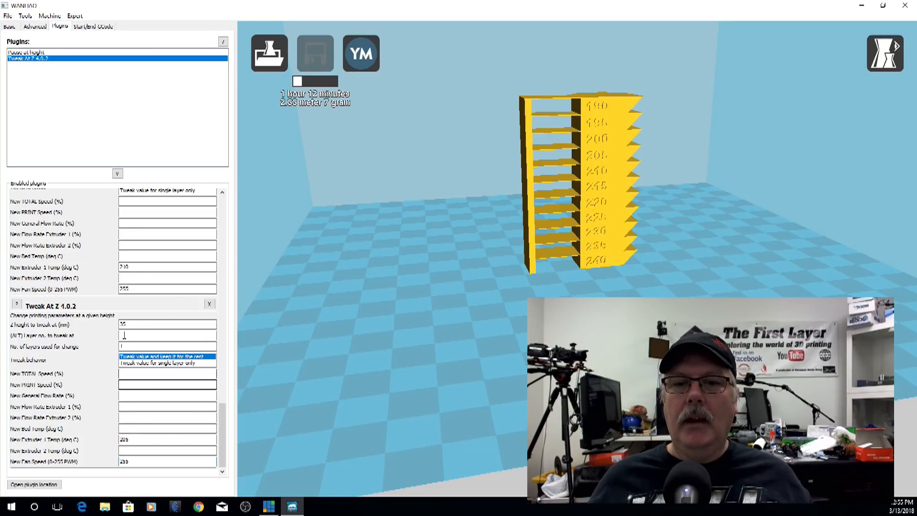
Step: Add an eighth Tweak At Z entry at 40 mm height, with extruder 1 temperature 200 °C and fan speed 255
left_click(117, 174)
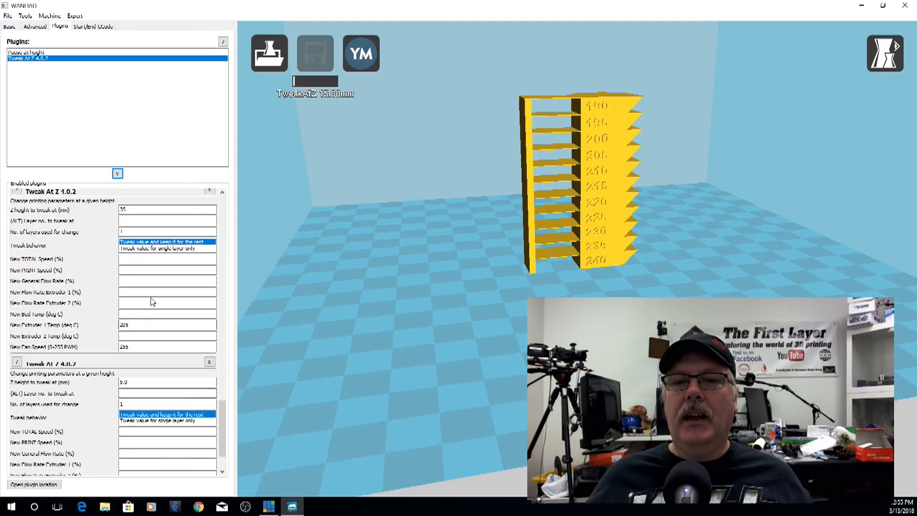
double_click(139, 325)
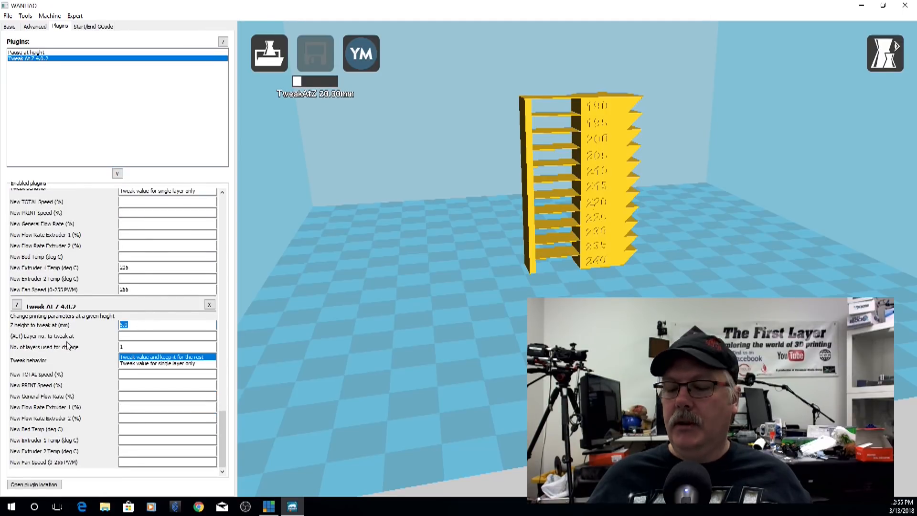
type("10")
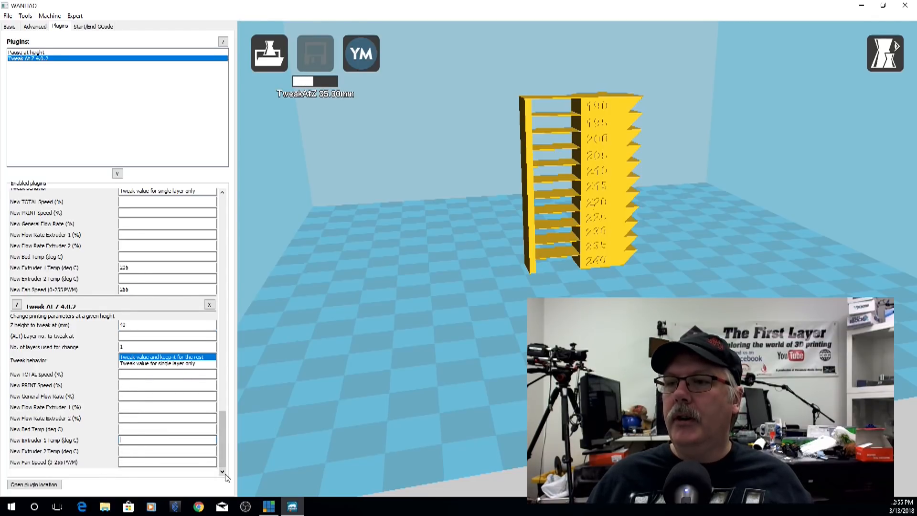
left_click(124, 463)
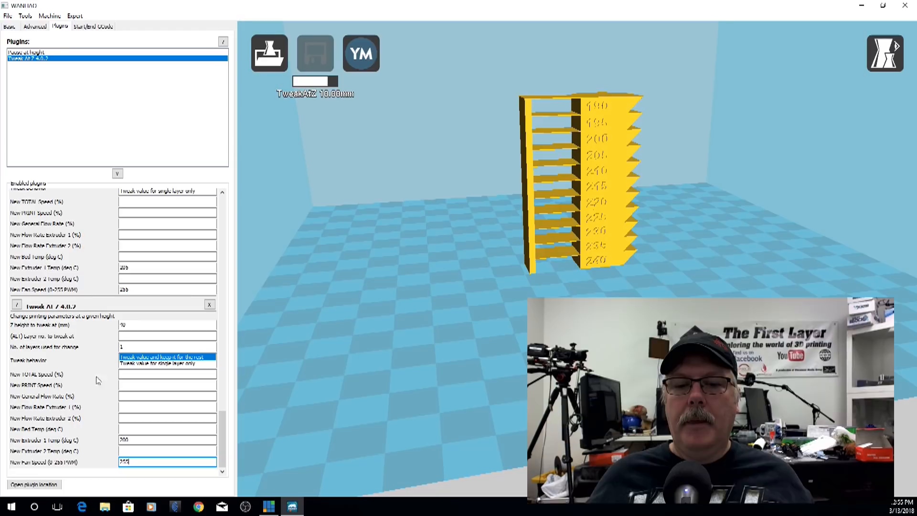
Step: Add a ninth Tweak At Z entry at 45 mm height, with extruder 1 temperature 195 °C and fan speed 255
left_click(118, 174)
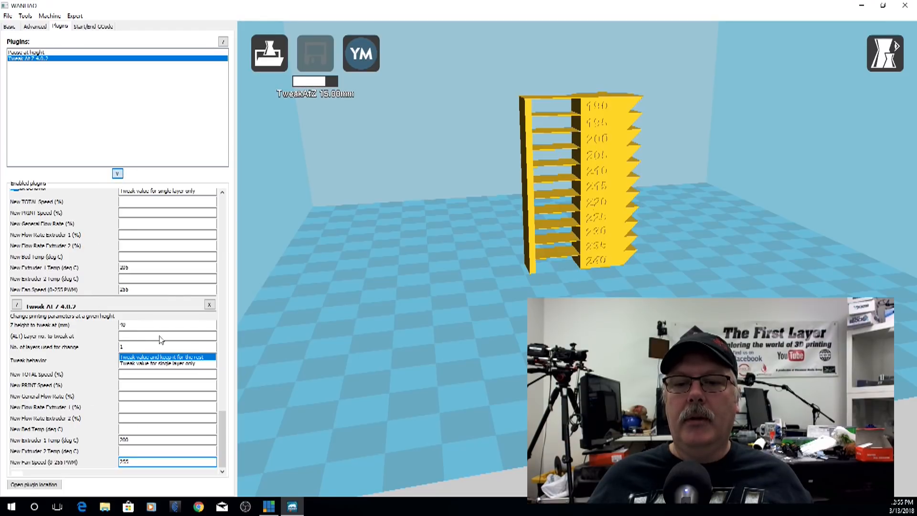
type("45")
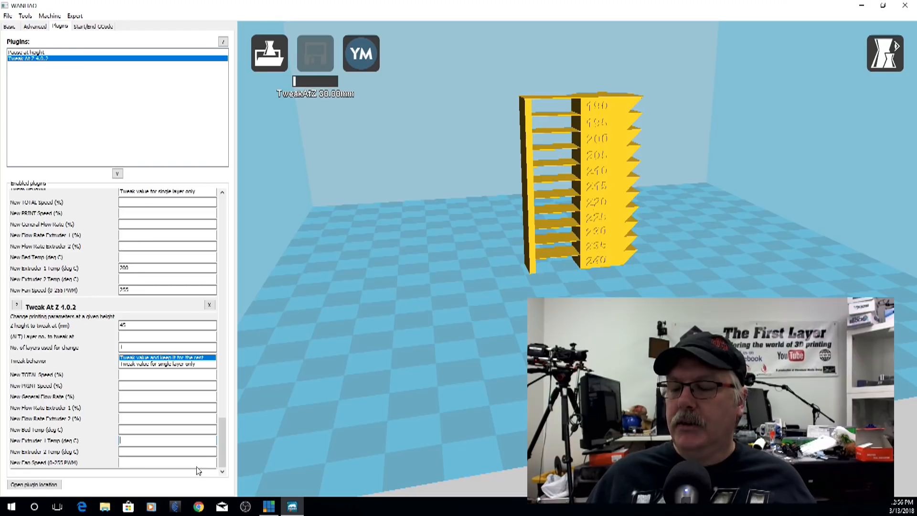
type("5")
left_click(140, 462)
type("255")
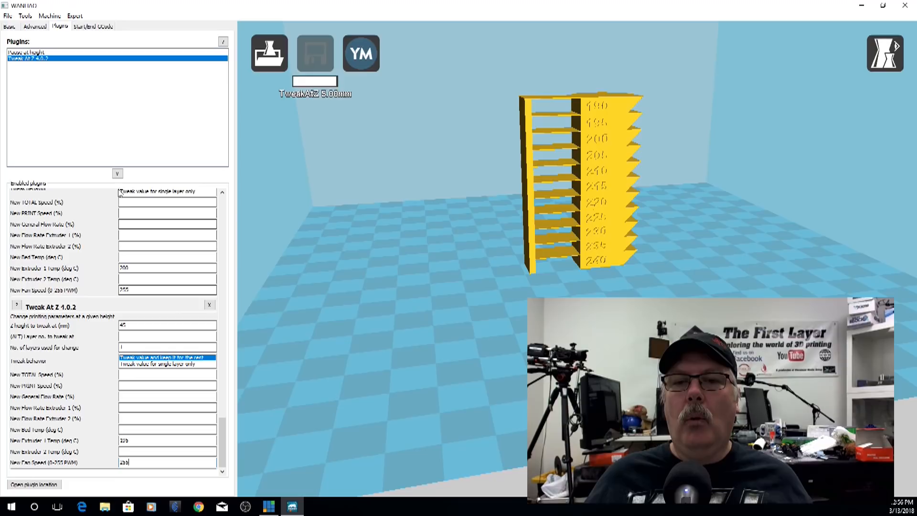
Step: Add a tenth Tweak At Z entry at 50 mm height, with extruder 1 temperature 190 °C and fan speed 255
left_click(117, 174)
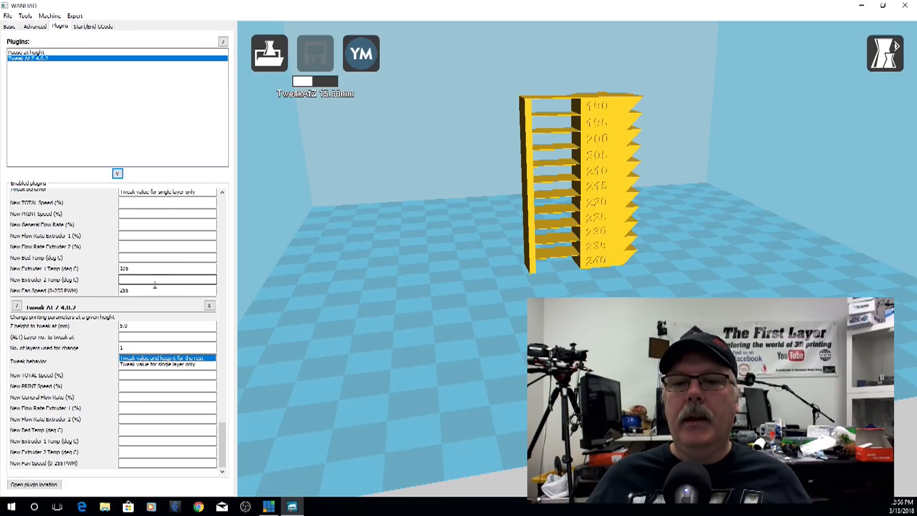
double_click(124, 326)
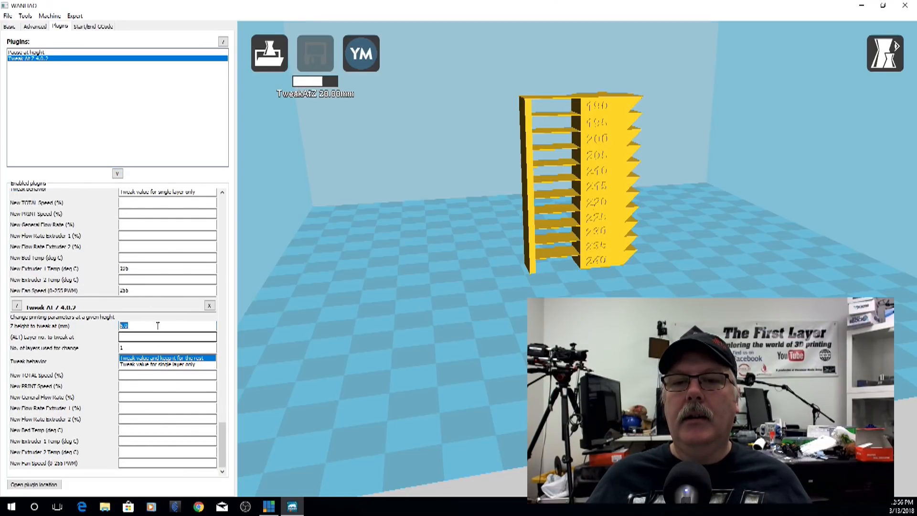
scroll(174, 283, "up", 1)
scroll(175, 282, "down", 1)
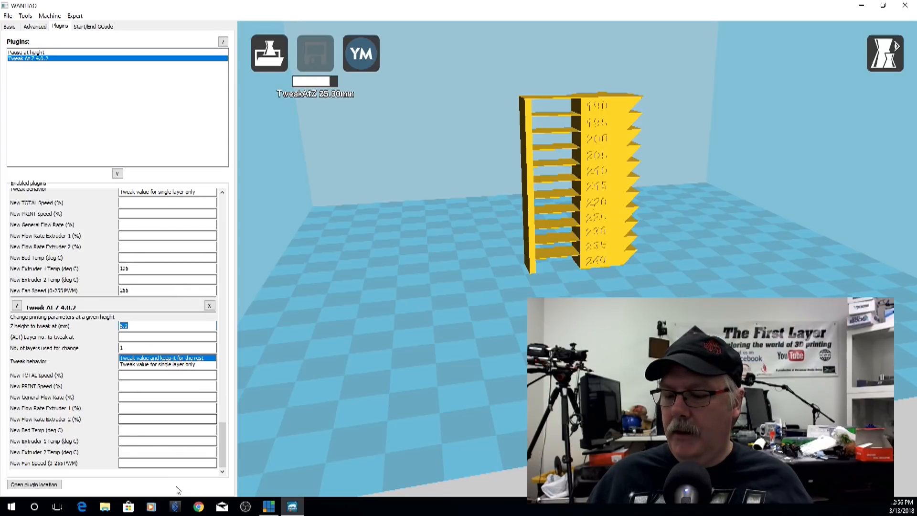
type("50")
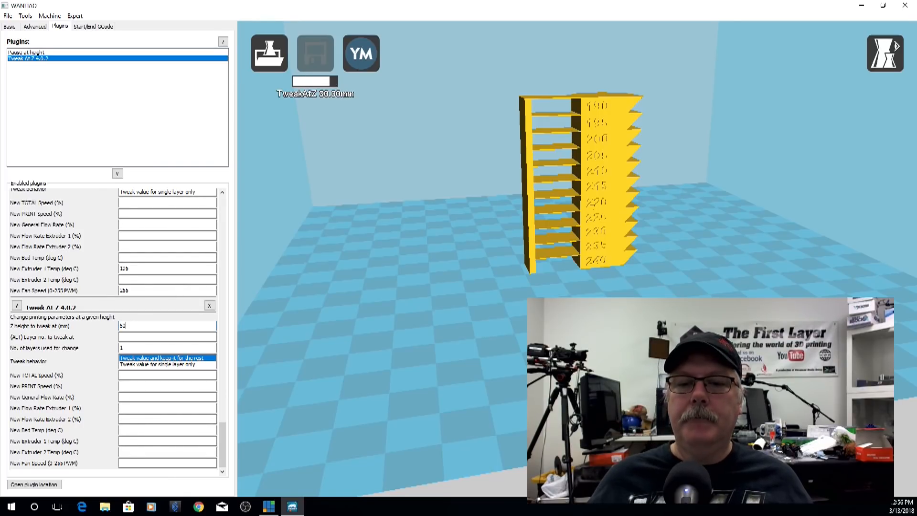
left_click(128, 441)
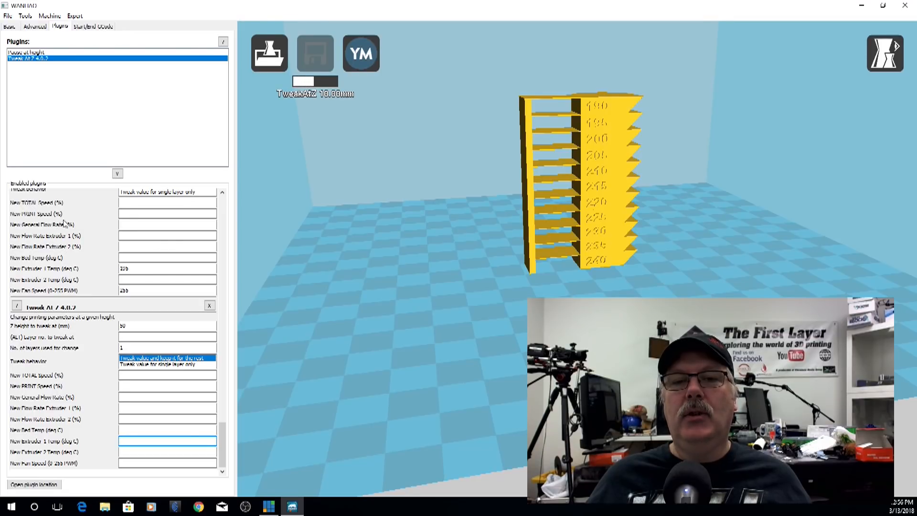
scroll(65, 225, "up", 2)
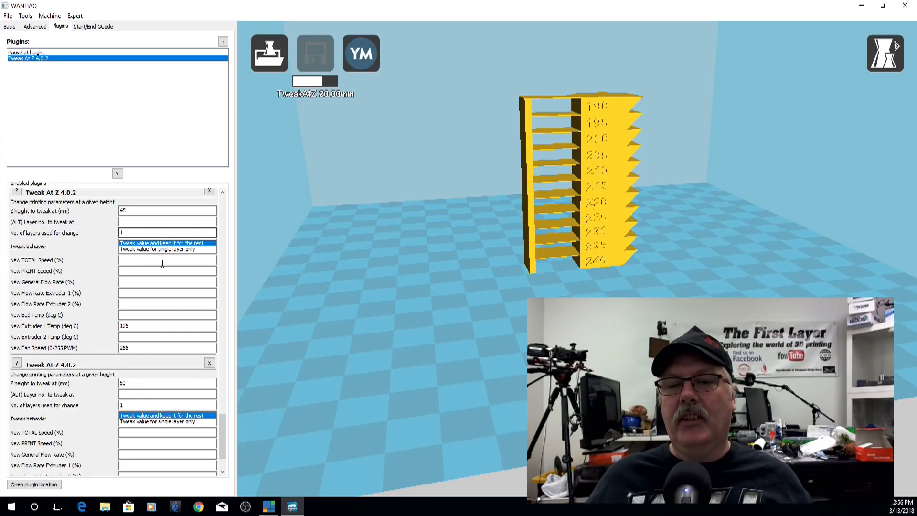
scroll(163, 279, "down", 2)
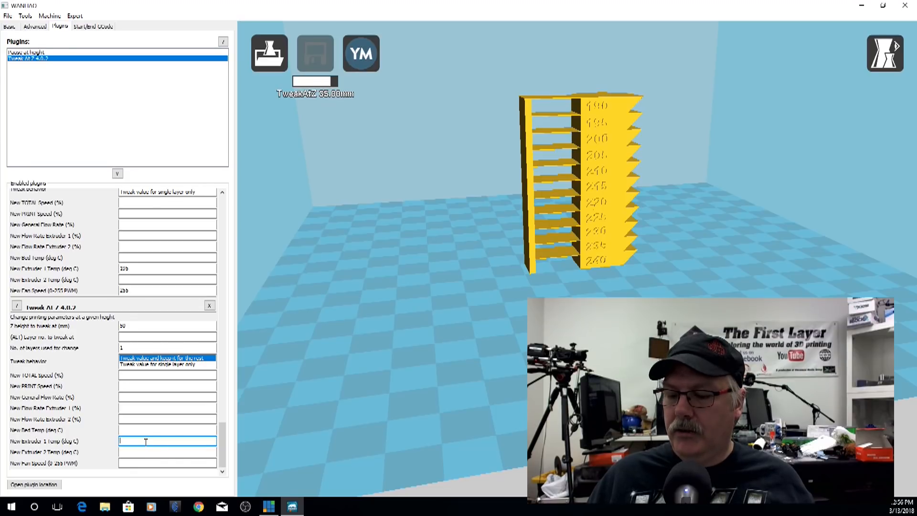
left_click(128, 463)
type("255")
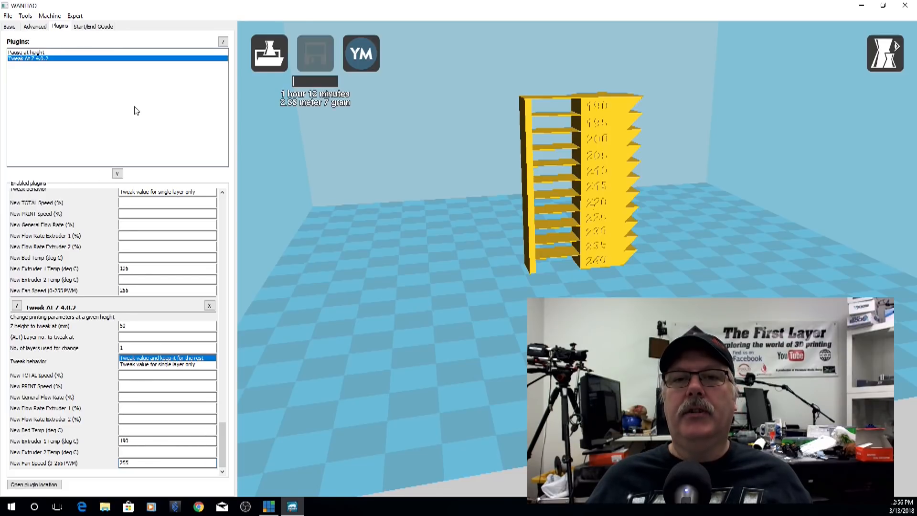
Step: Set the bed temperature to 60 °C and the initial printing temperature to 240 °C
left_click(10, 27)
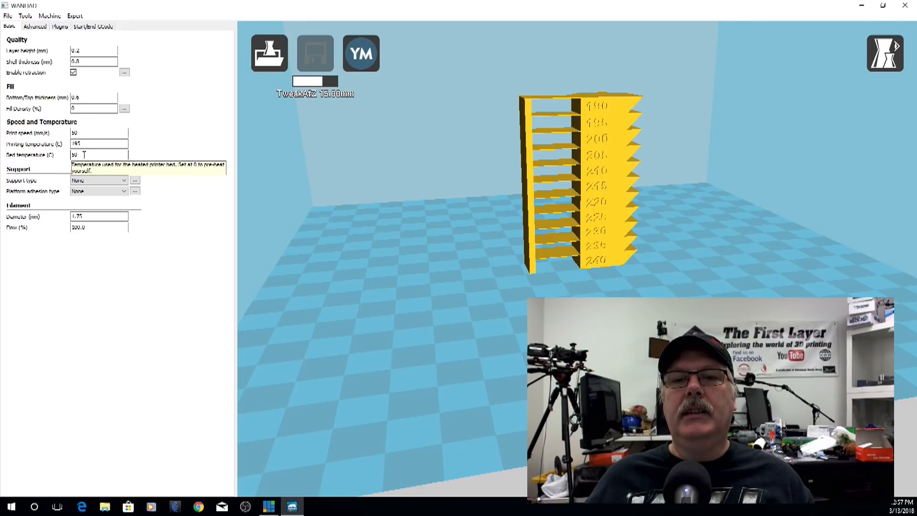
left_click_drag(84, 154, 58, 156)
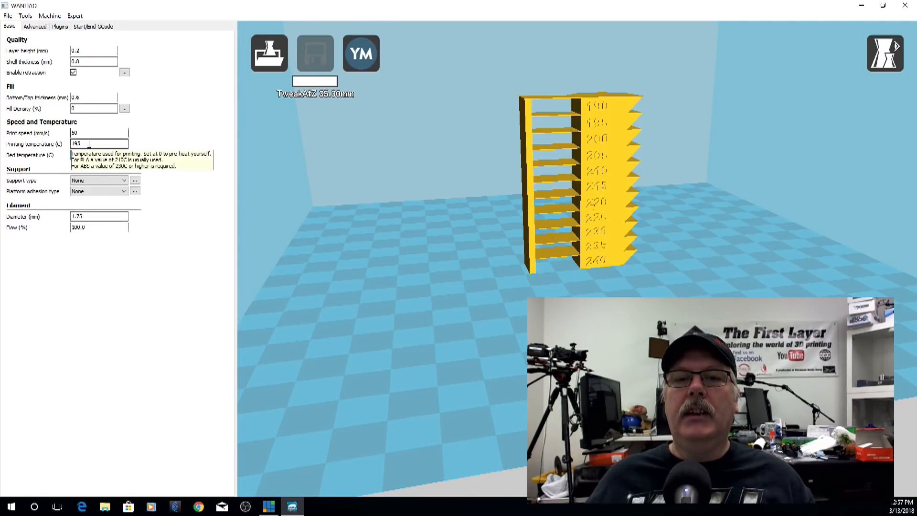
double_click(77, 144)
type("240")
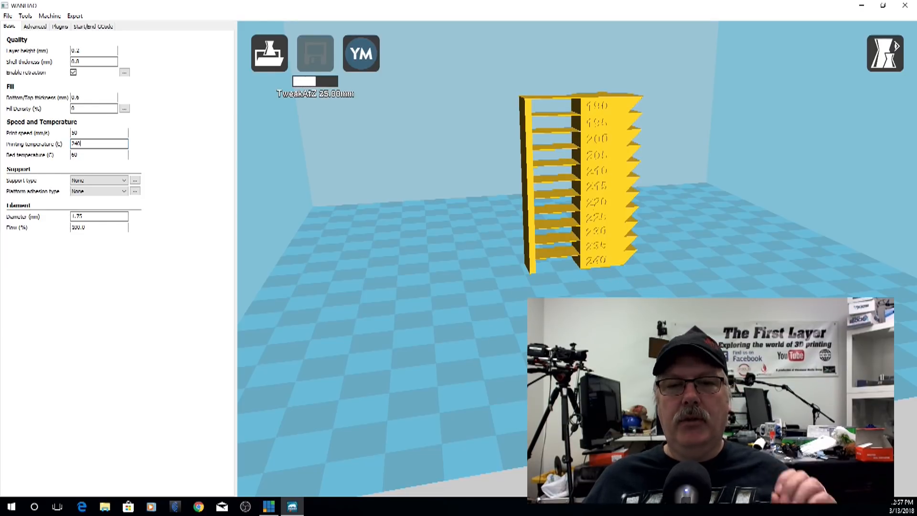
Step: Review the Tweak At Z entries and basic print settings, and check the cooling fan's full-on height and speed settings without changing them
left_click(61, 26)
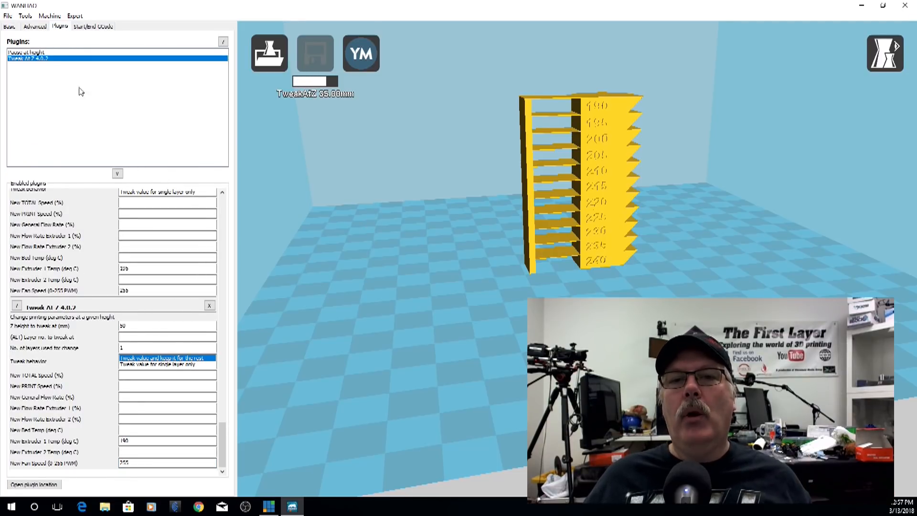
left_click(10, 26)
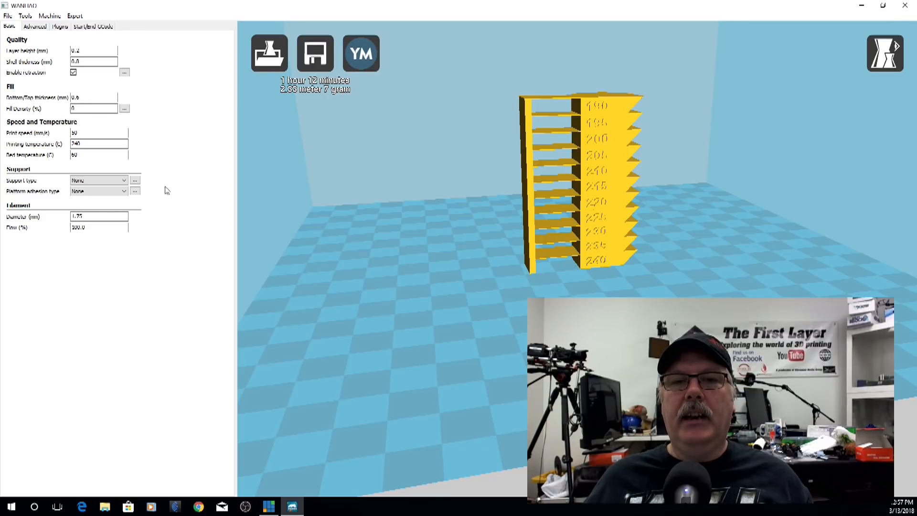
left_click(35, 26)
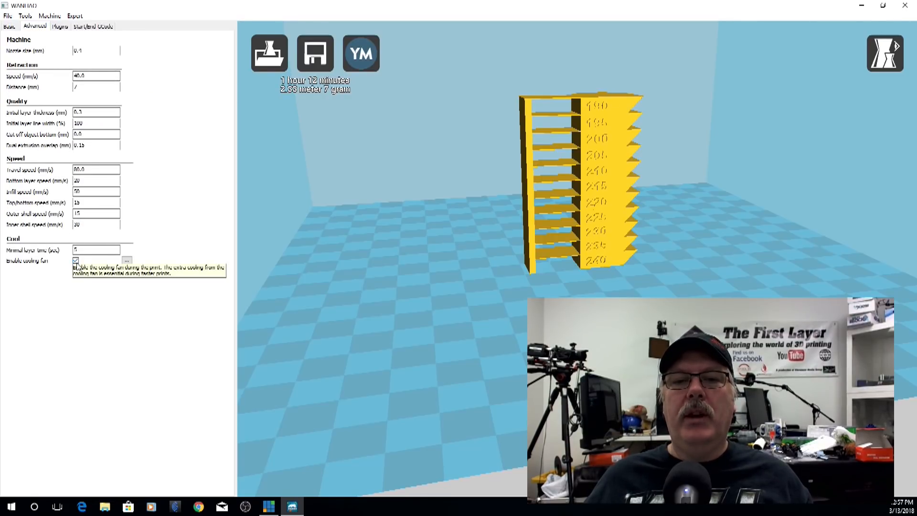
left_click(130, 263)
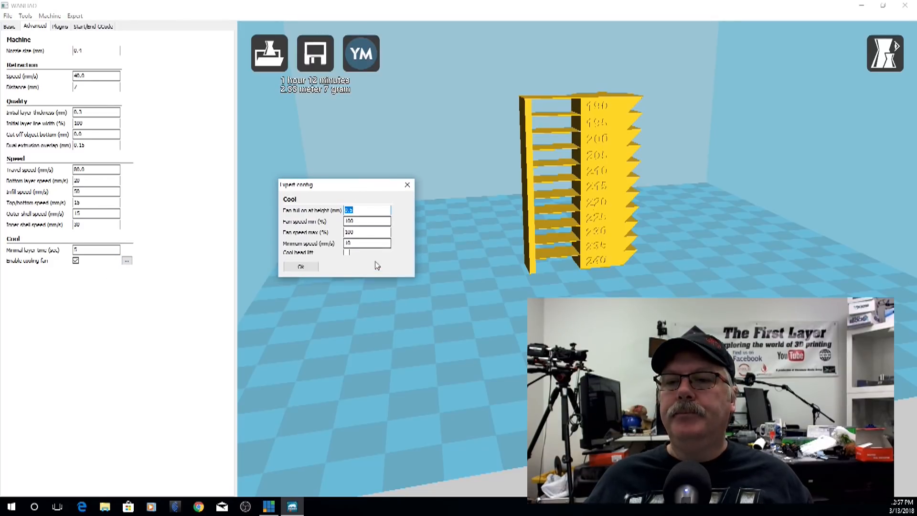
mouse_move(366, 233)
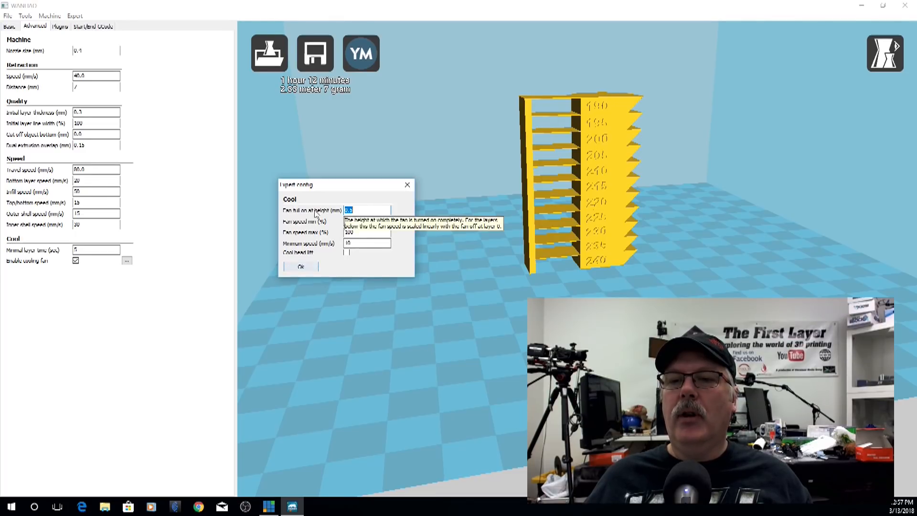
mouse_move(347, 217)
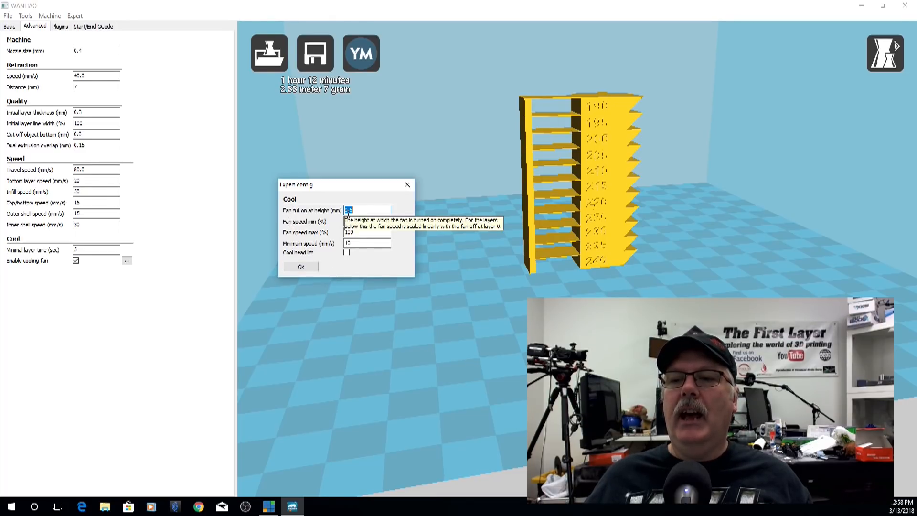
left_click(302, 267)
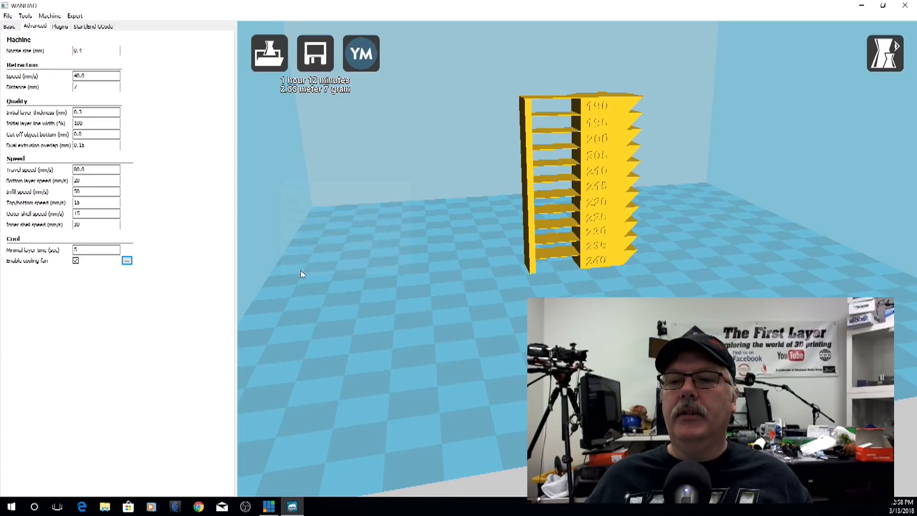